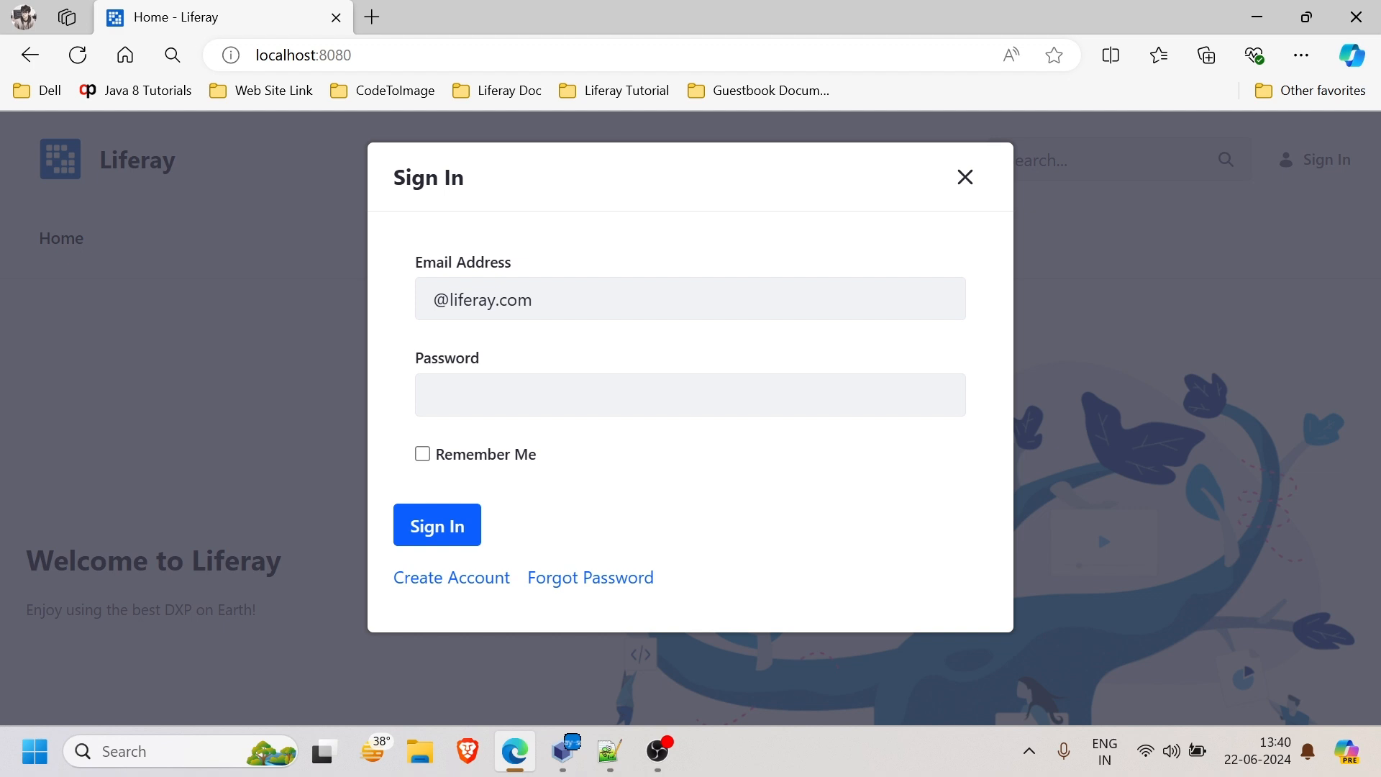
# - Sign in to Liferay with the test account's e-mail address and password
pyautogui.click(434, 299)
pyautogui.write('test')
pyautogui.press('Tab')
pyautogui.write('test')
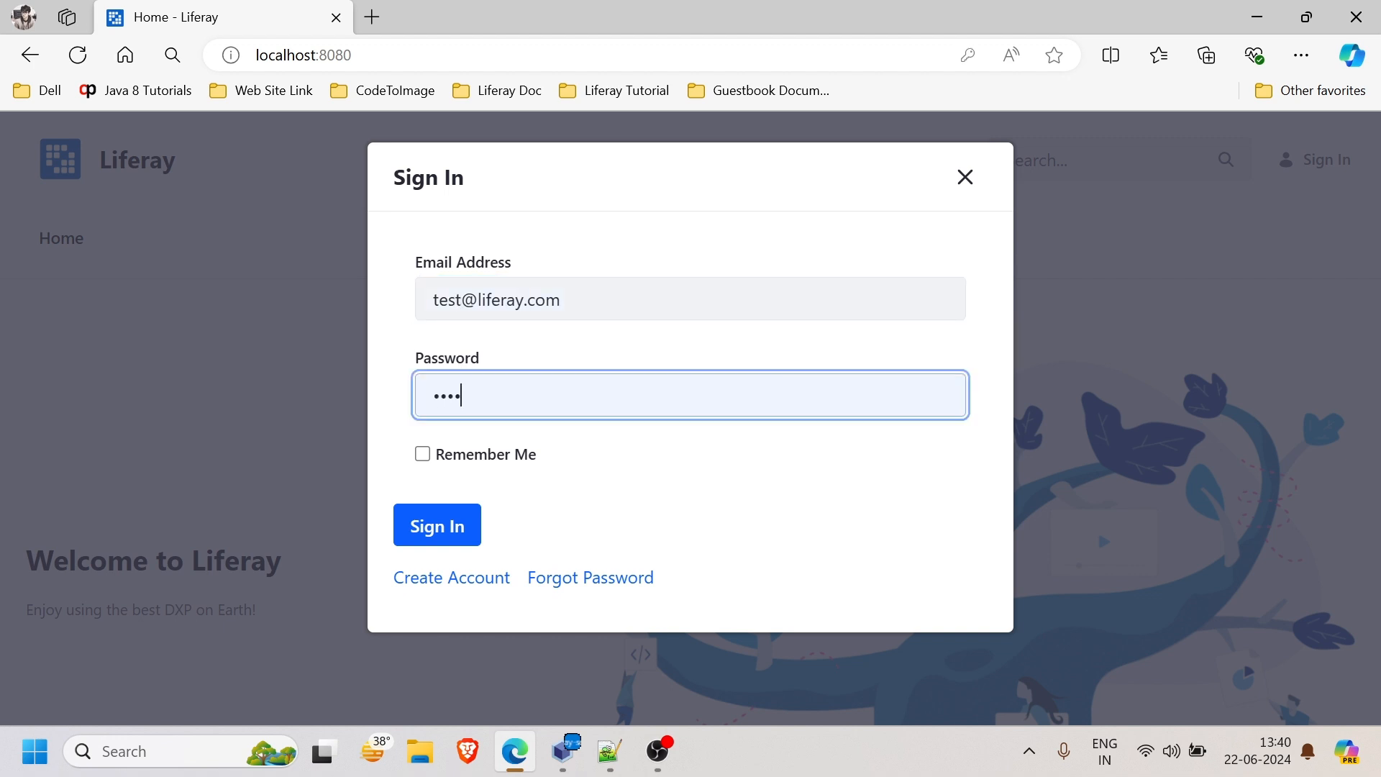
pyautogui.click(431, 530)
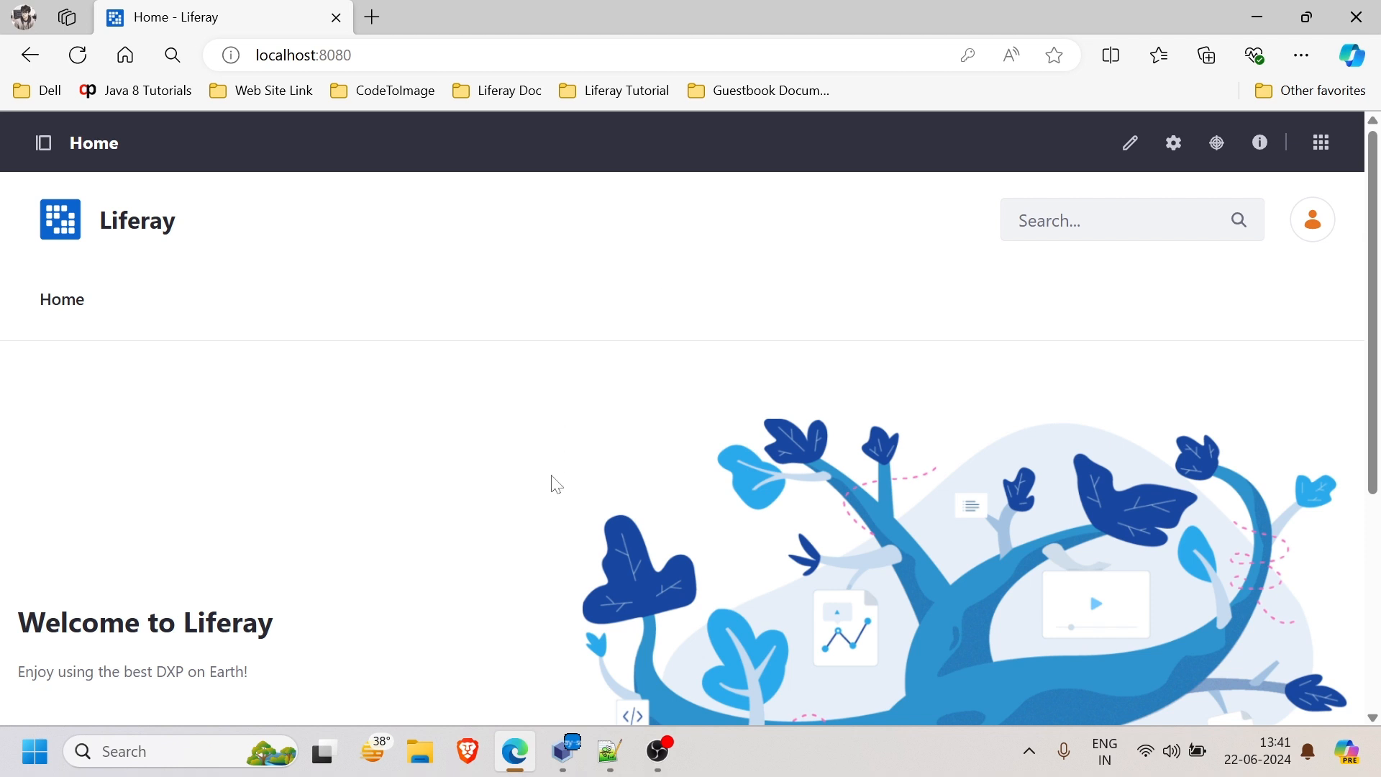
# - Open Account Settings from the user profile menu
pyautogui.click(1317, 230)
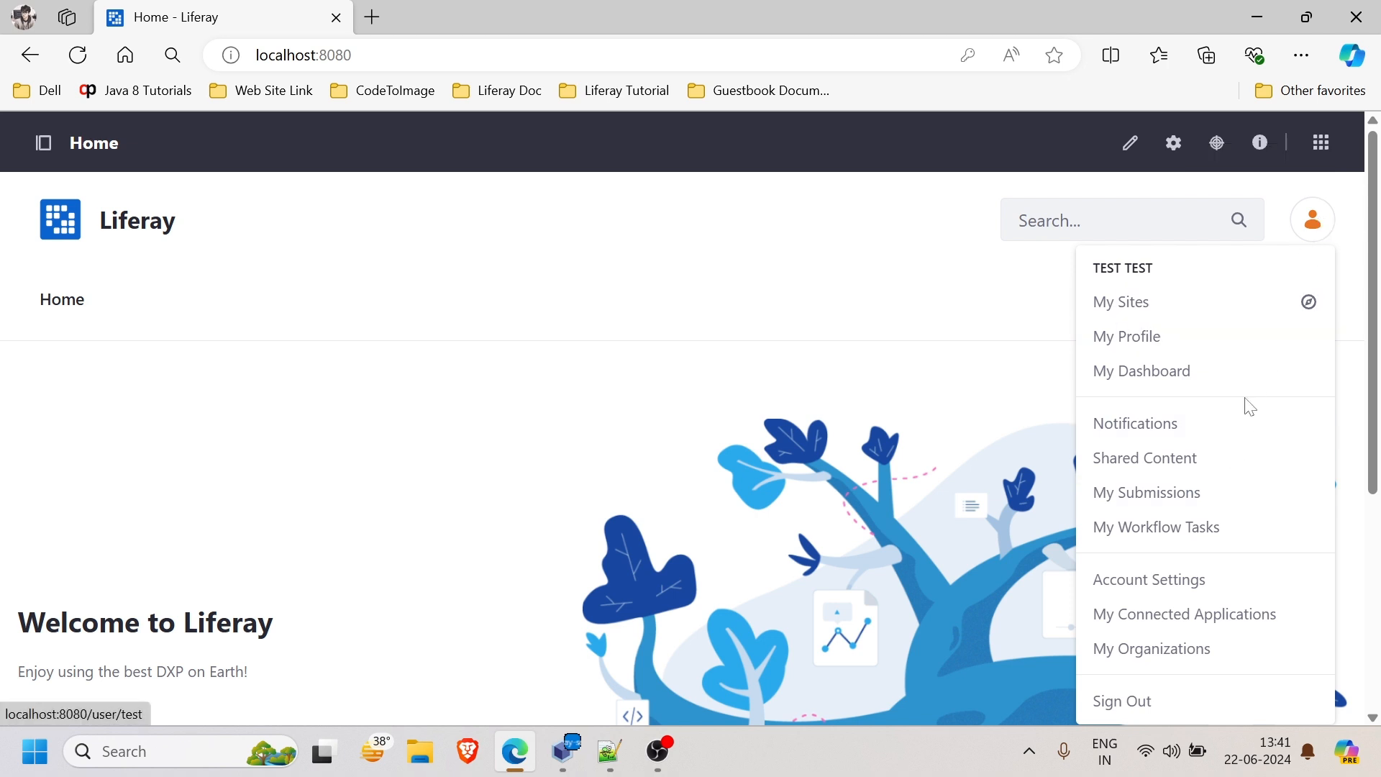
pyautogui.click(1162, 584)
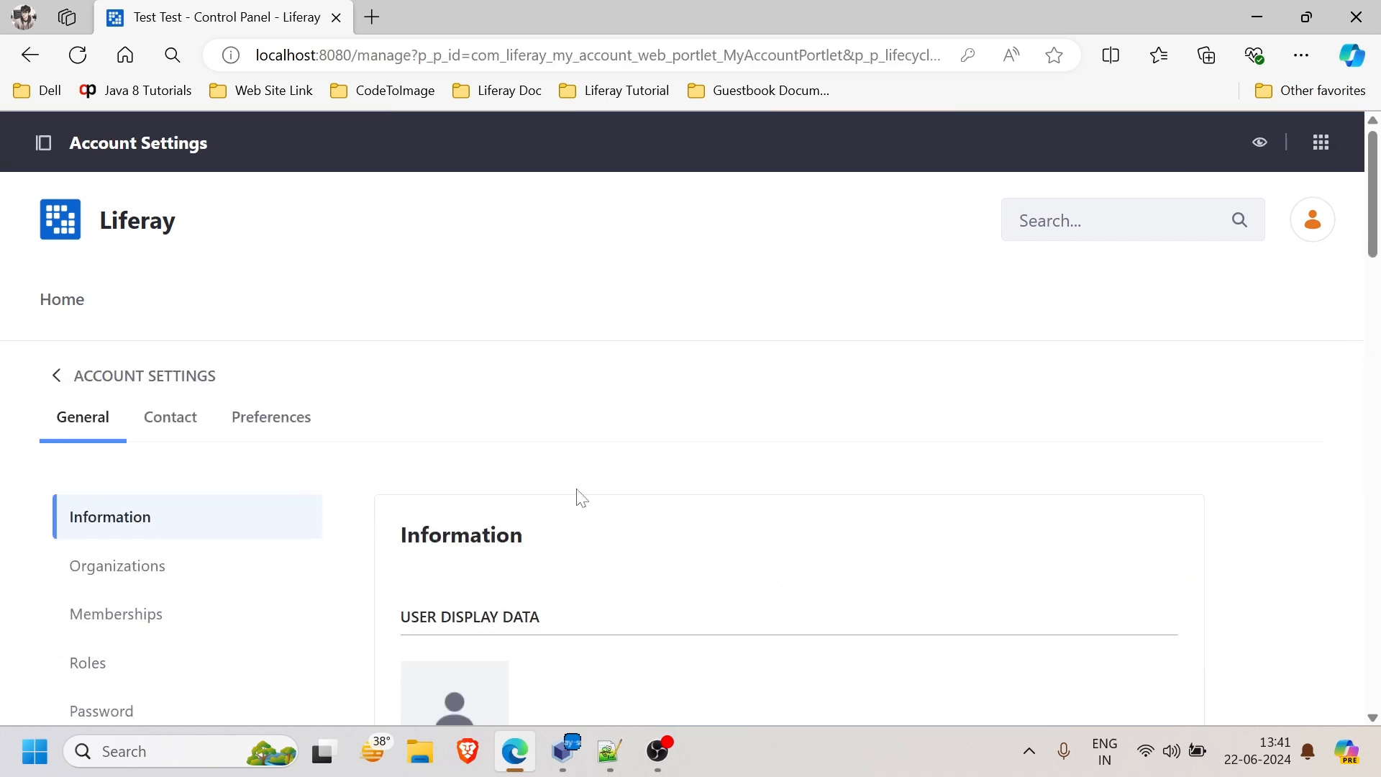
pyautogui.scroll(-2, 581, 496)
pyautogui.scroll(-1, 581, 496)
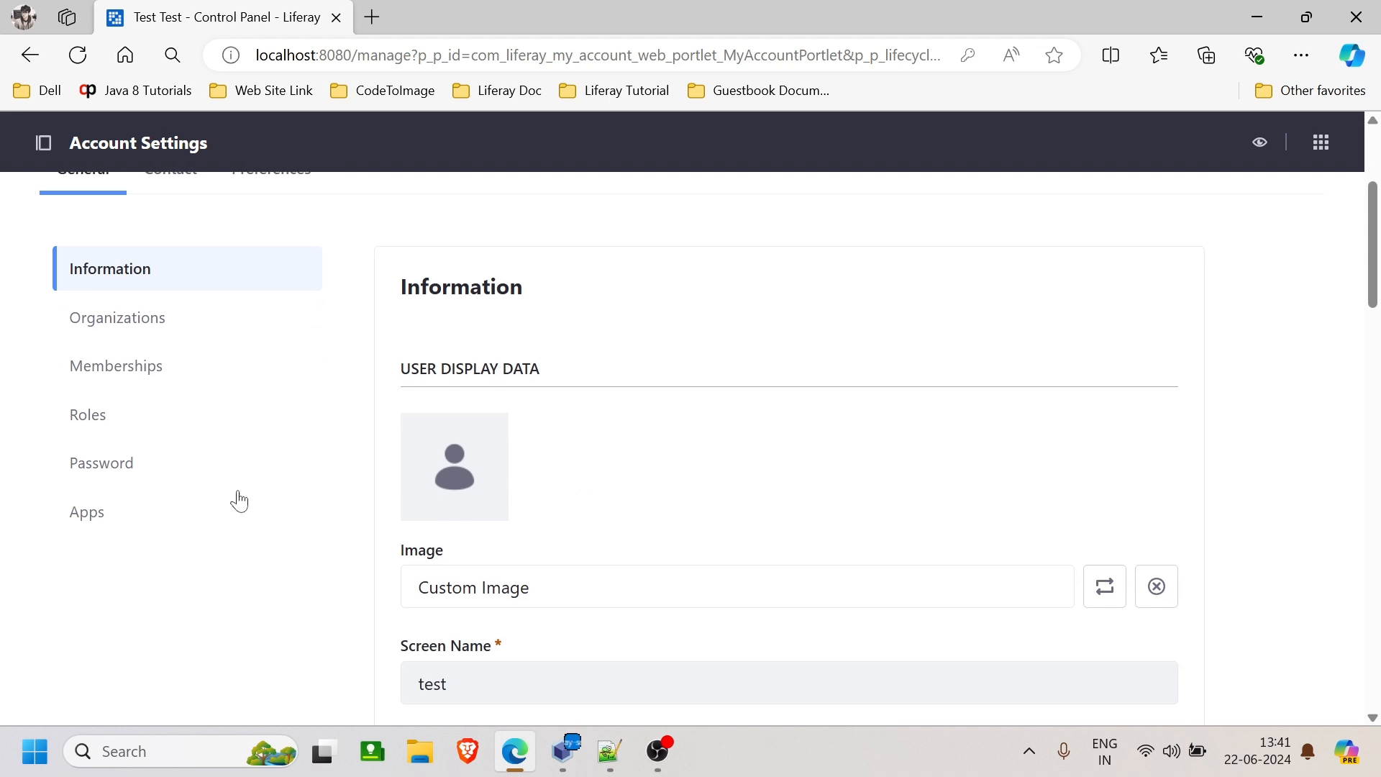
# - Review the Password section, then return to the Information section
pyautogui.click(116, 474)
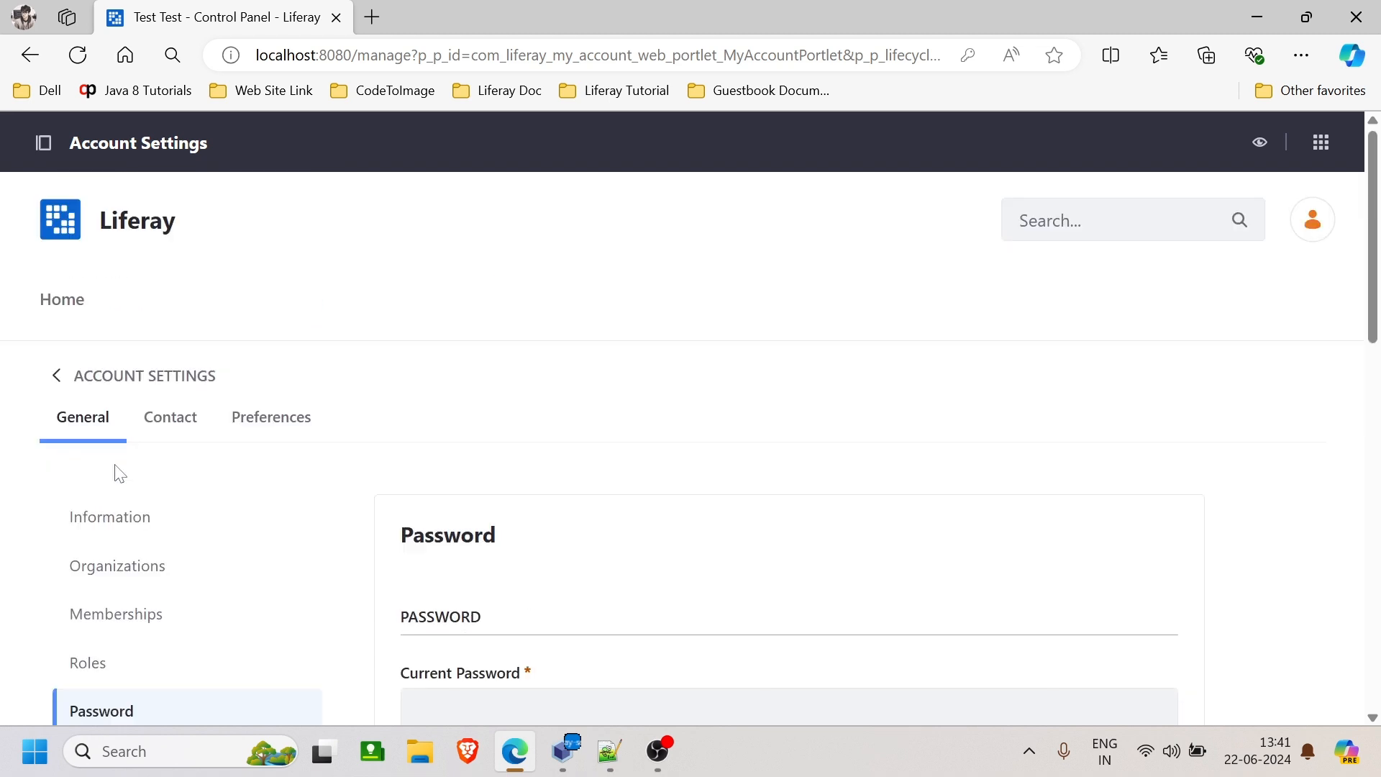
pyautogui.scroll(-3, 484, 500)
pyautogui.scroll(-1, 559, 355)
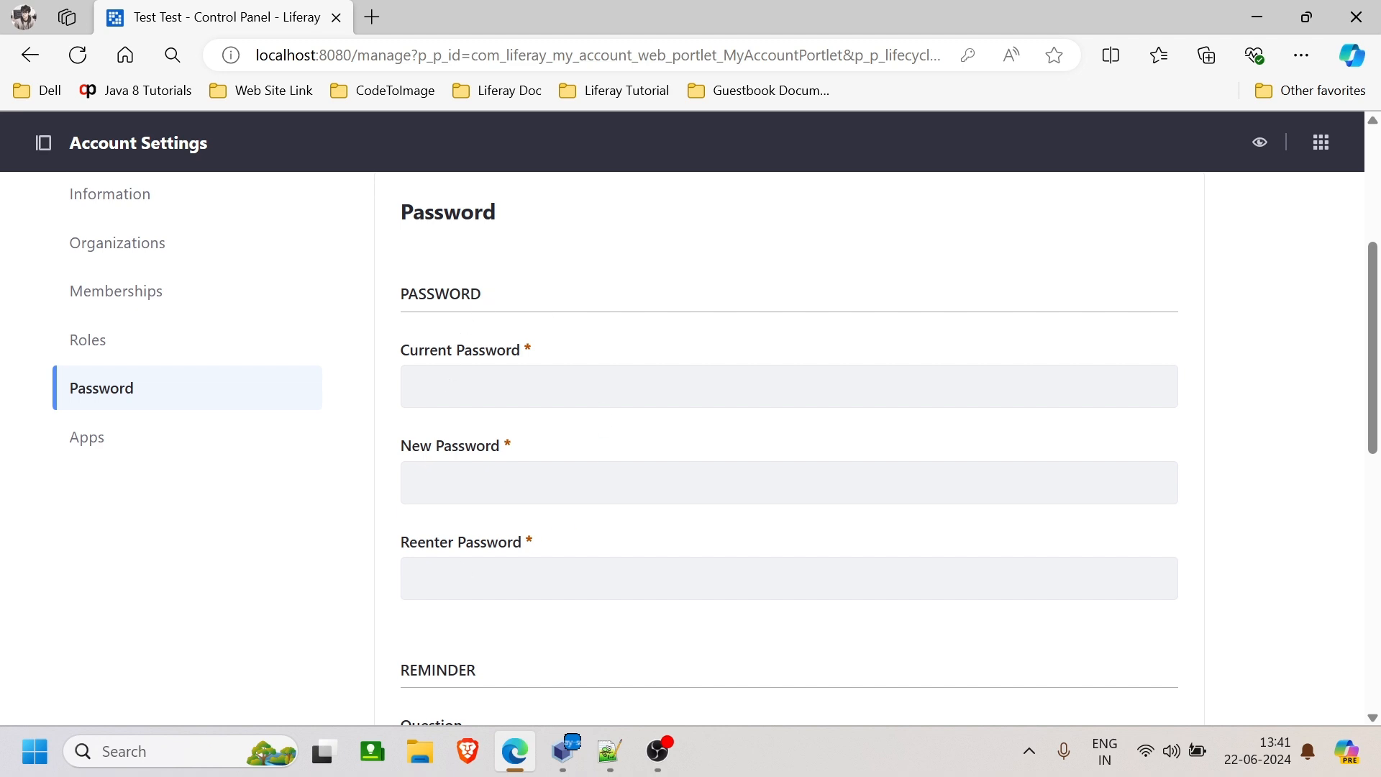
pyautogui.scroll(-5, 530, 573)
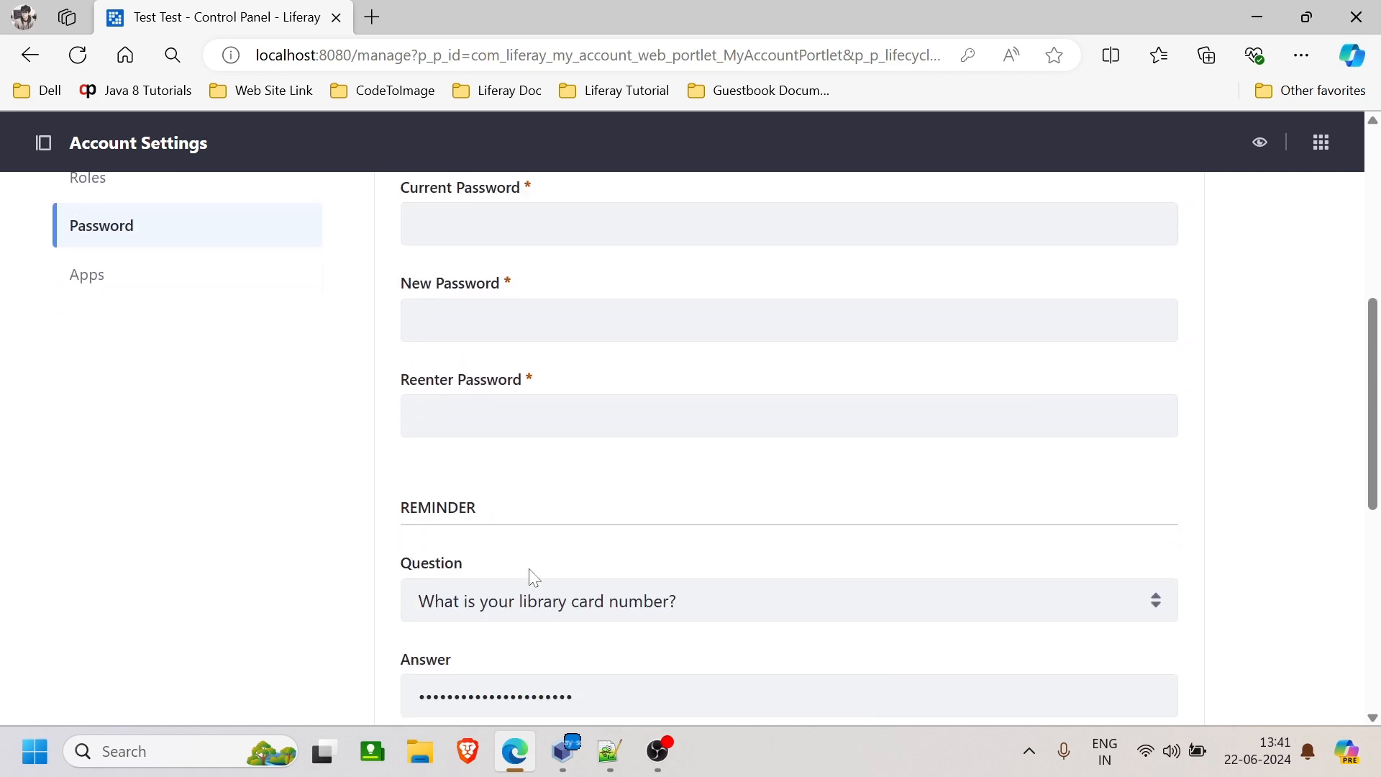
pyautogui.scroll(-3, 533, 577)
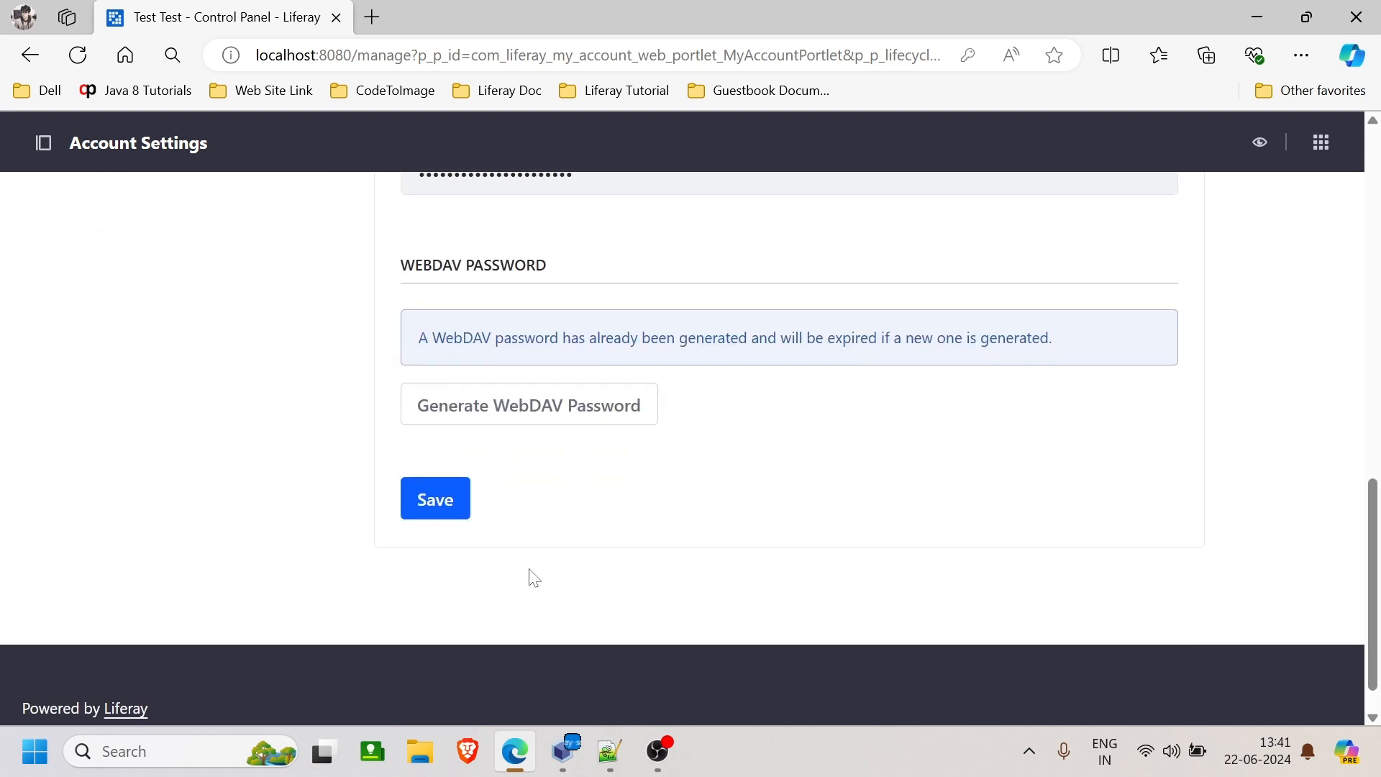
pyautogui.scroll(12, 533, 577)
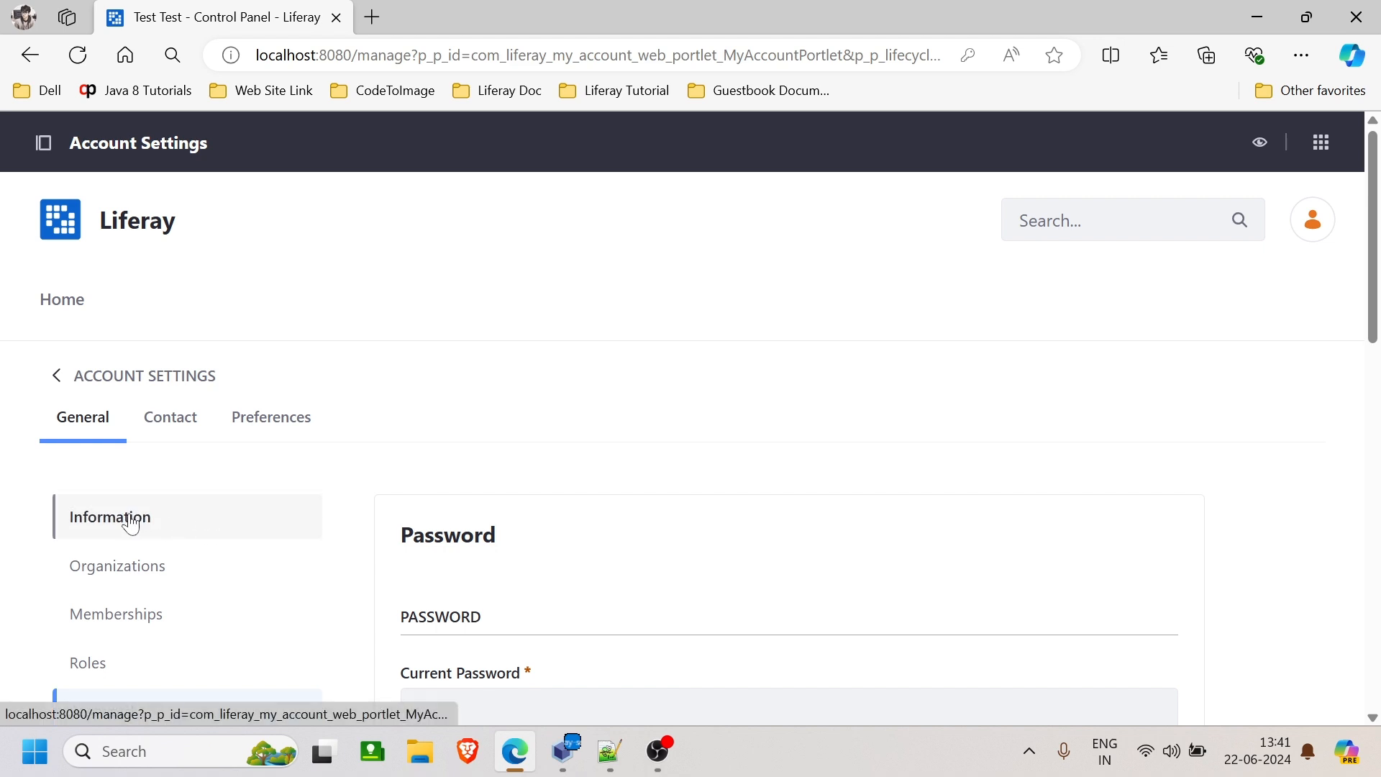
pyautogui.click(109, 524)
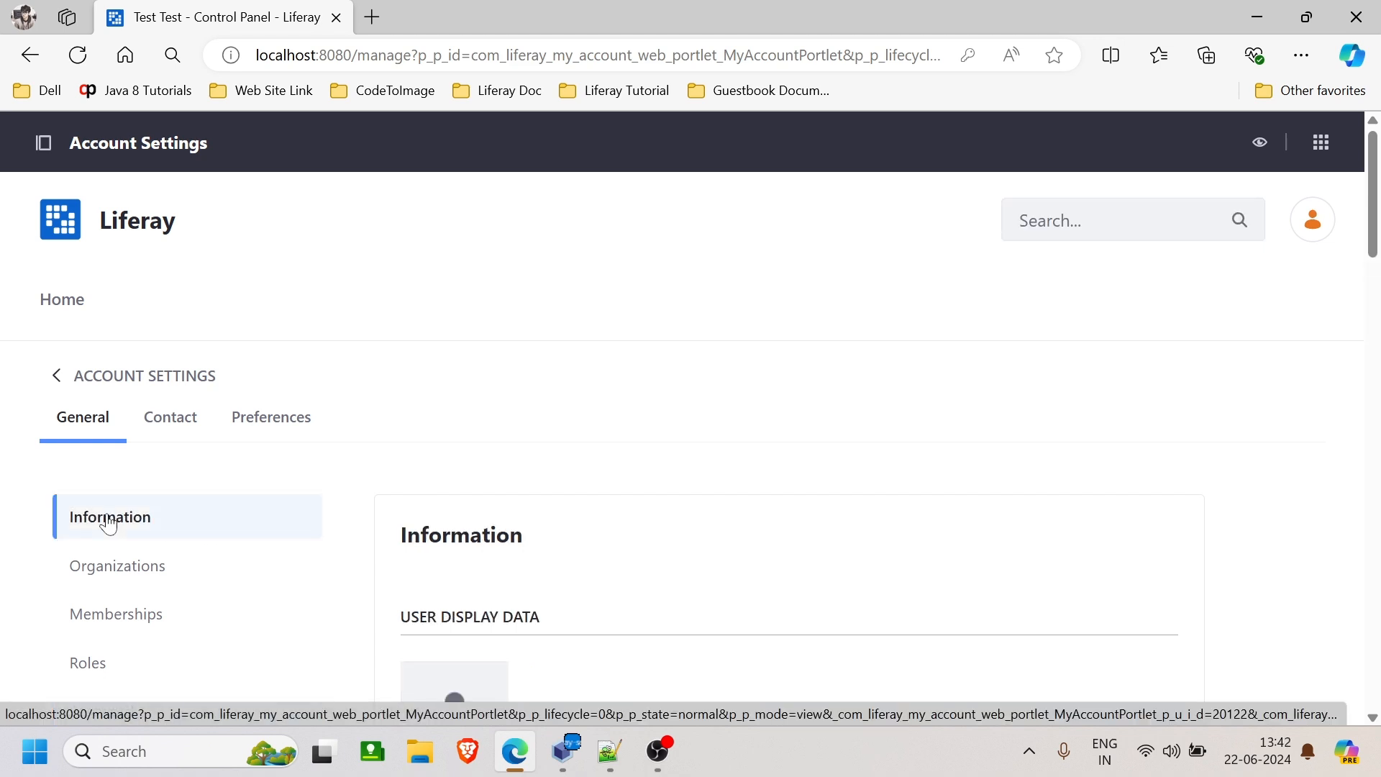
pyautogui.scroll(-2, 580, 499)
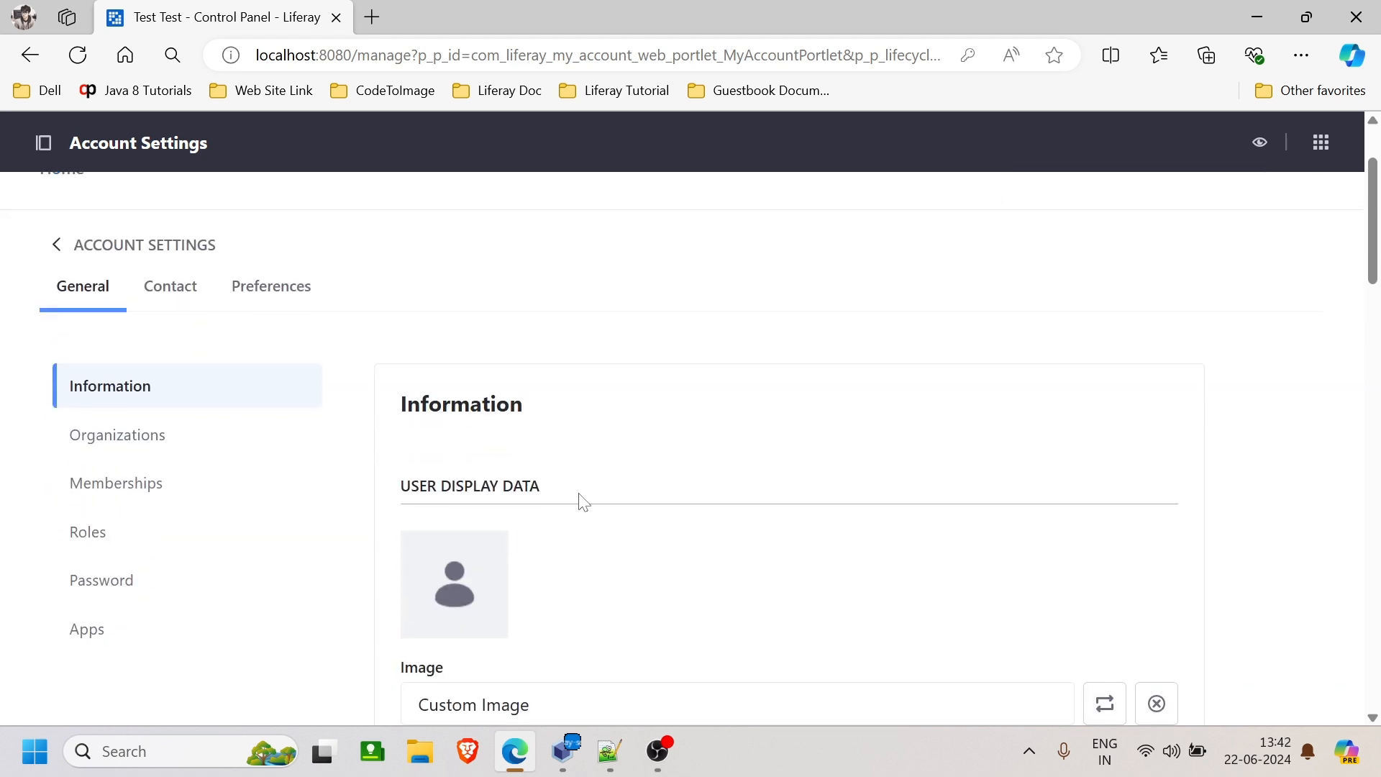
pyautogui.scroll(-2, 583, 501)
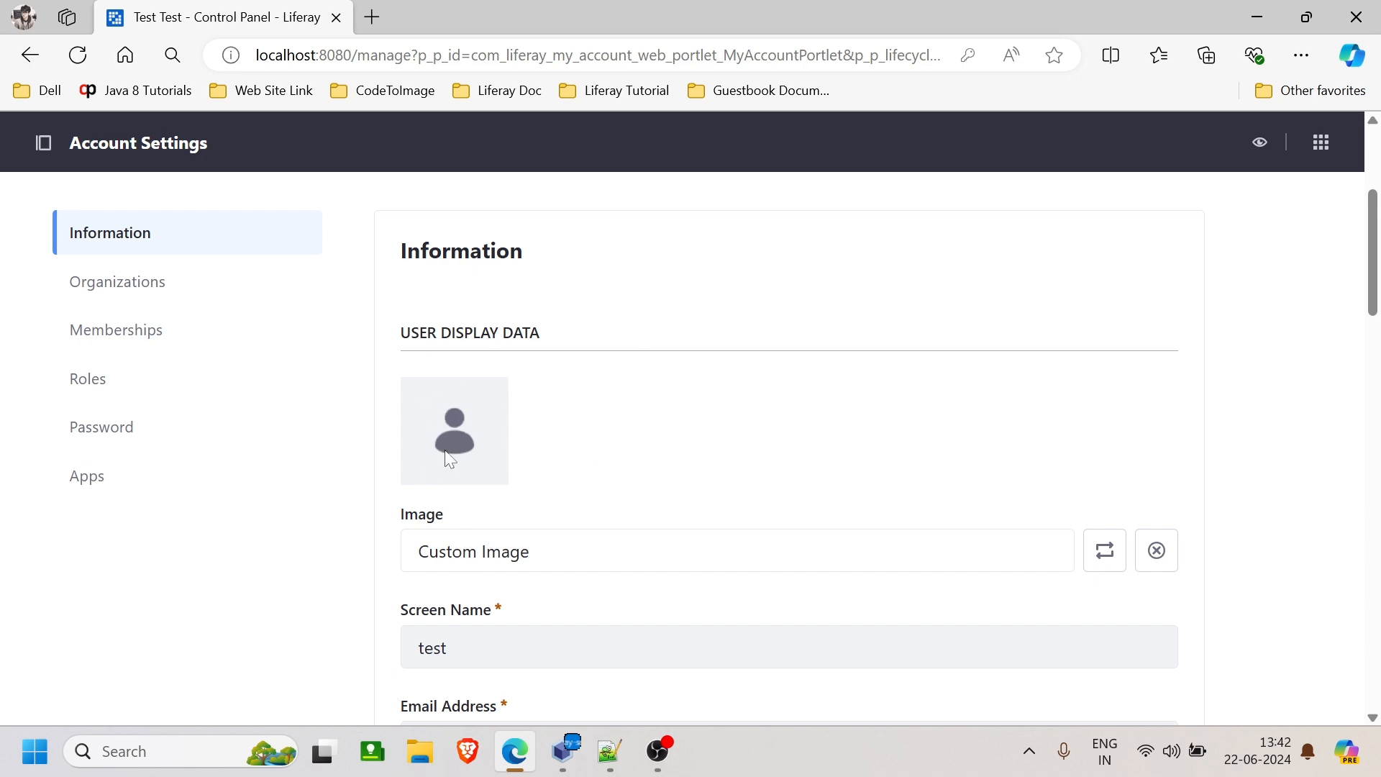
pyautogui.scroll(-3, 610, 468)
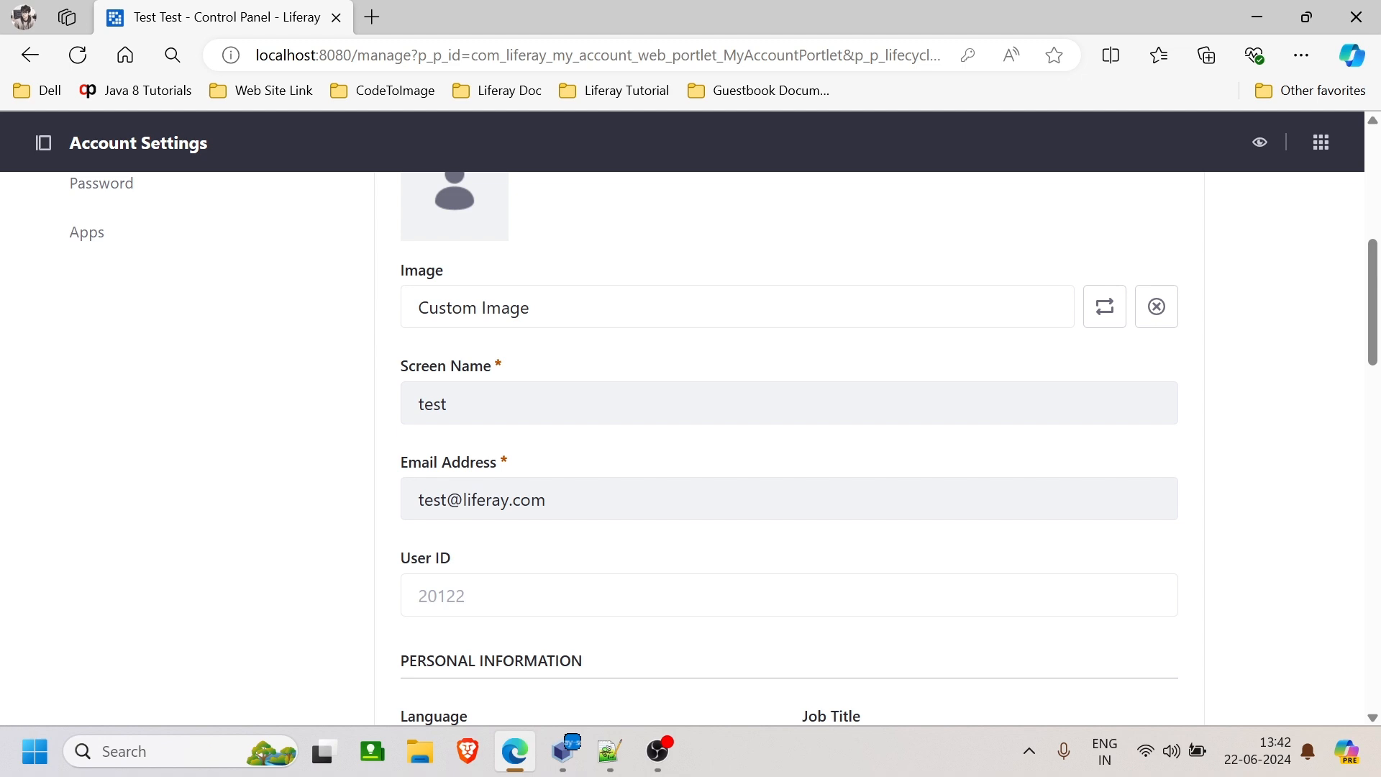
pyautogui.scroll(-1, 789, 446)
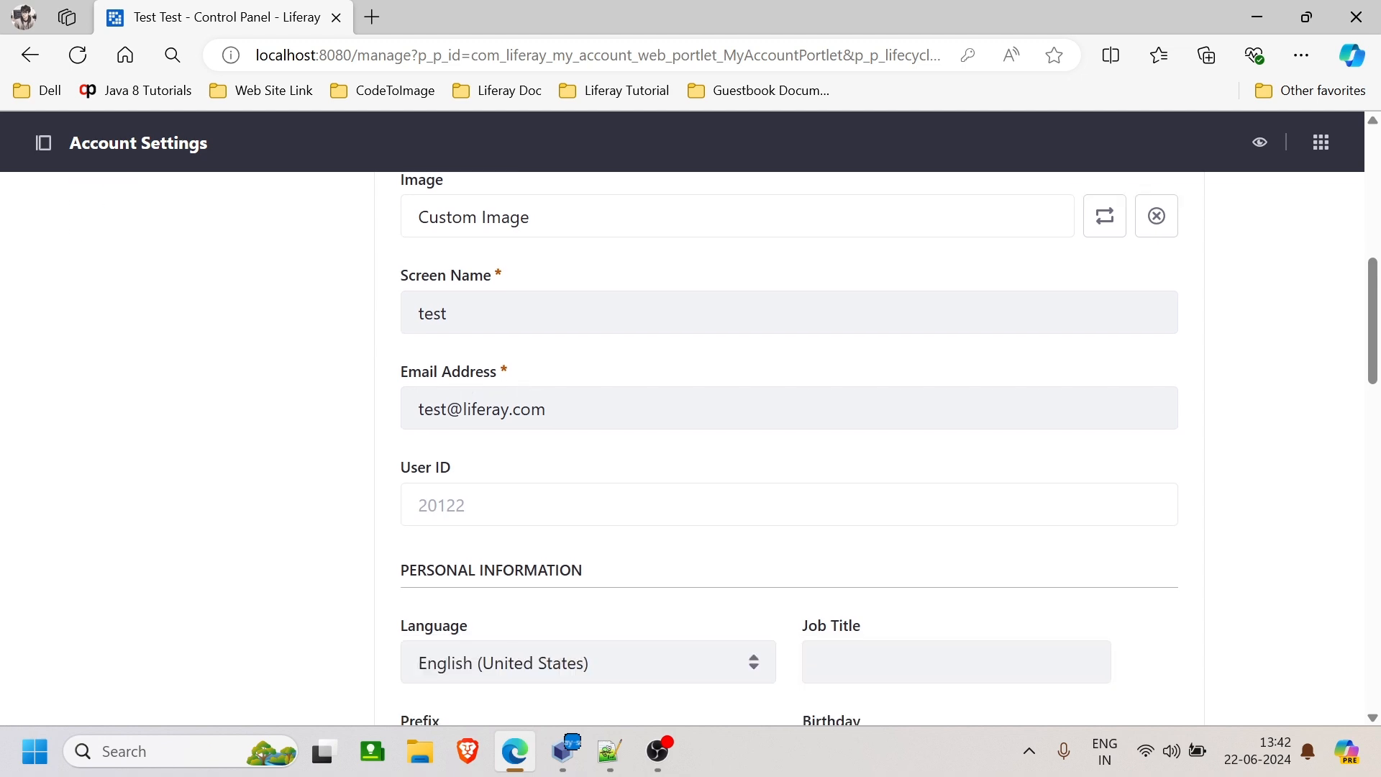
pyautogui.scroll(-5, 549, 416)
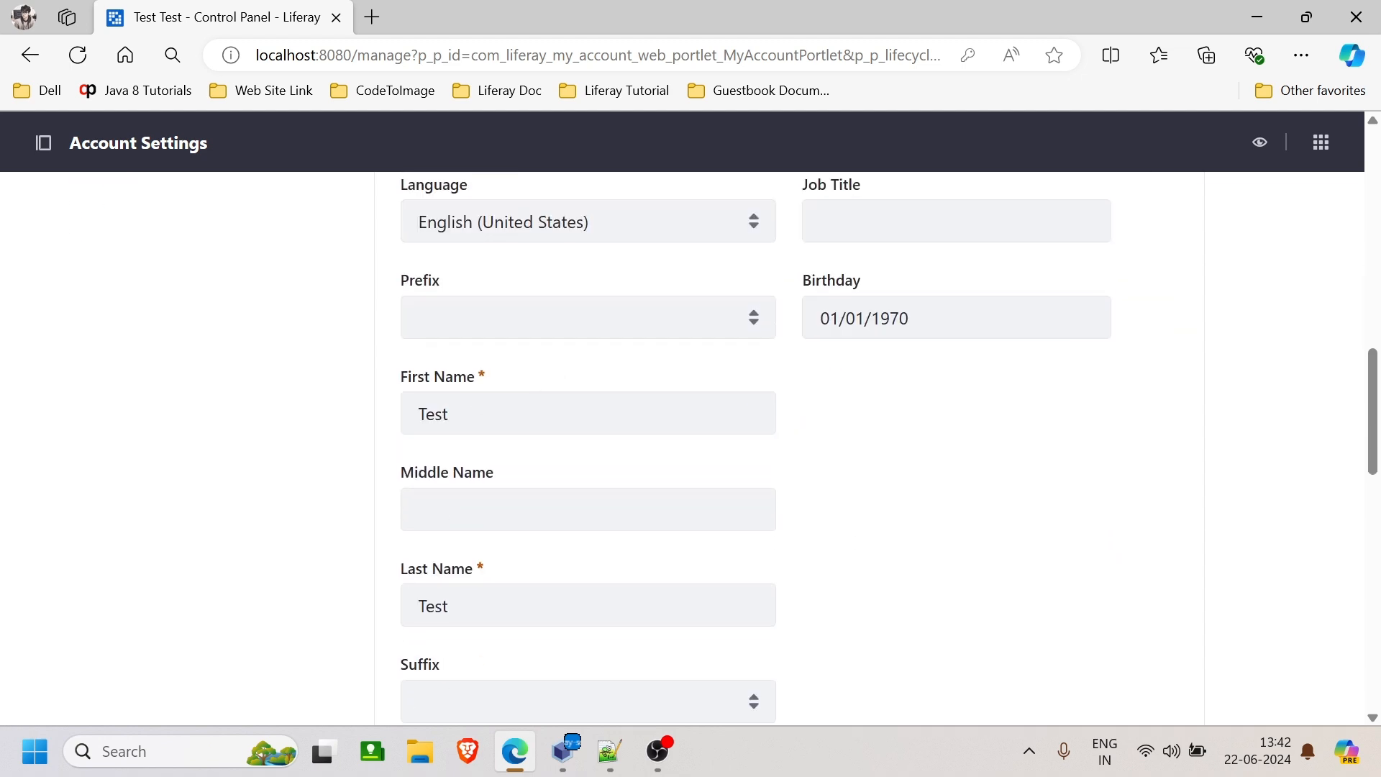
pyautogui.scroll(-10, 502, 607)
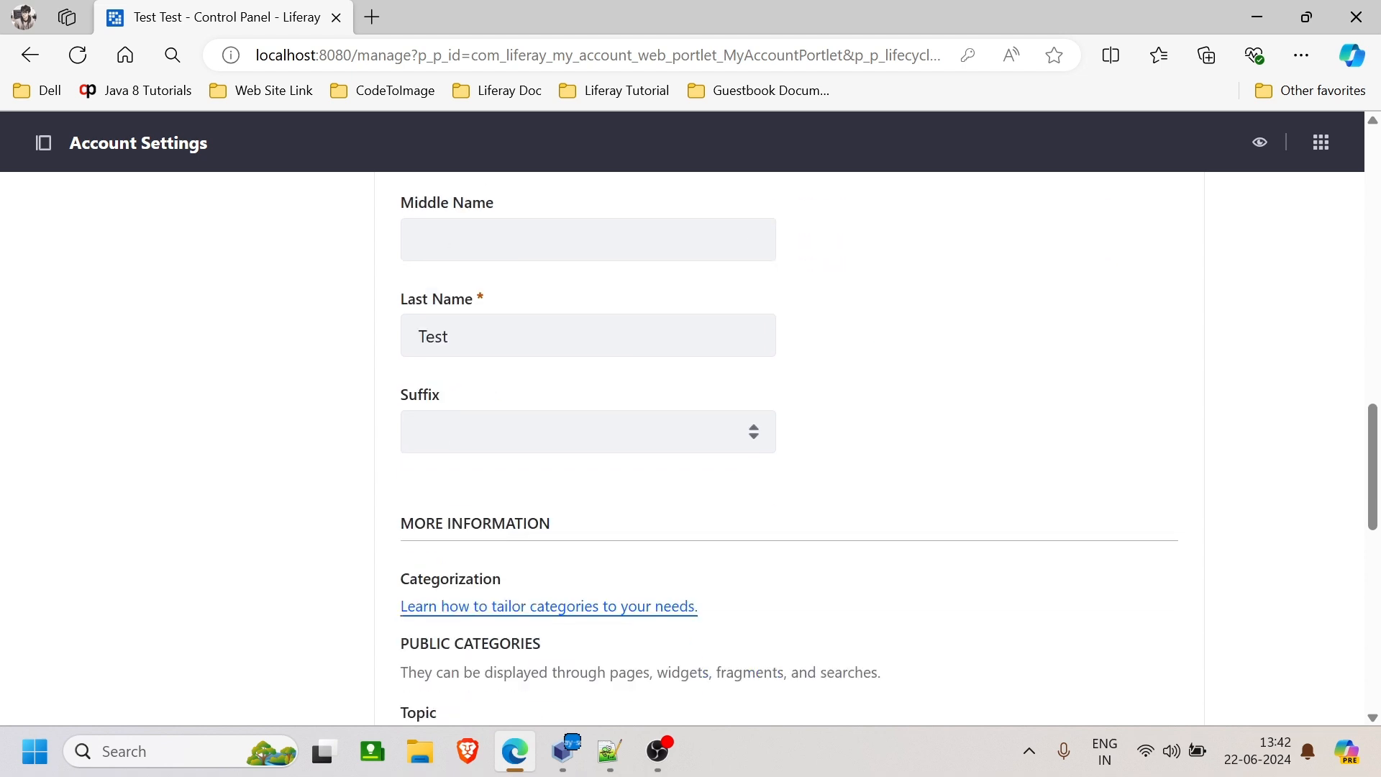
pyautogui.scroll(-3, 506, 610)
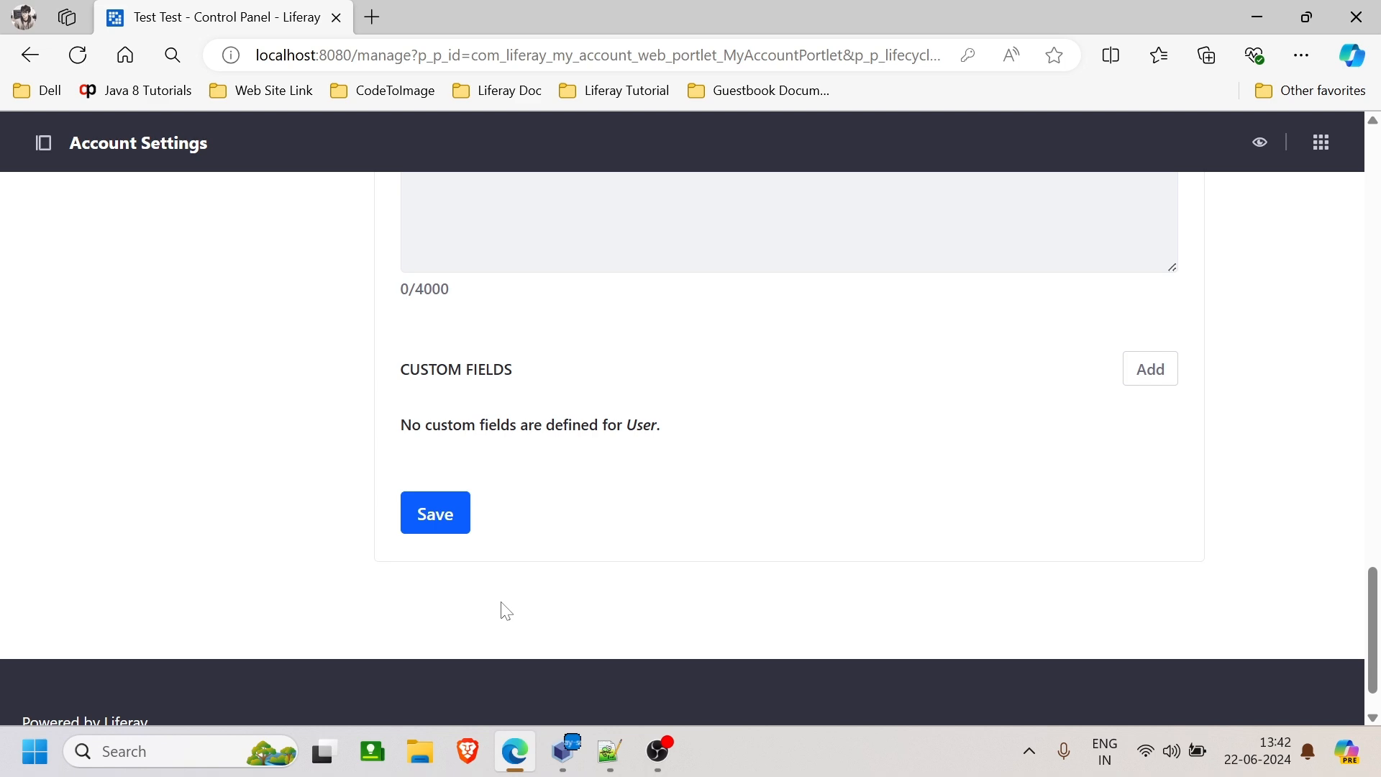
pyautogui.scroll(10, 505, 611)
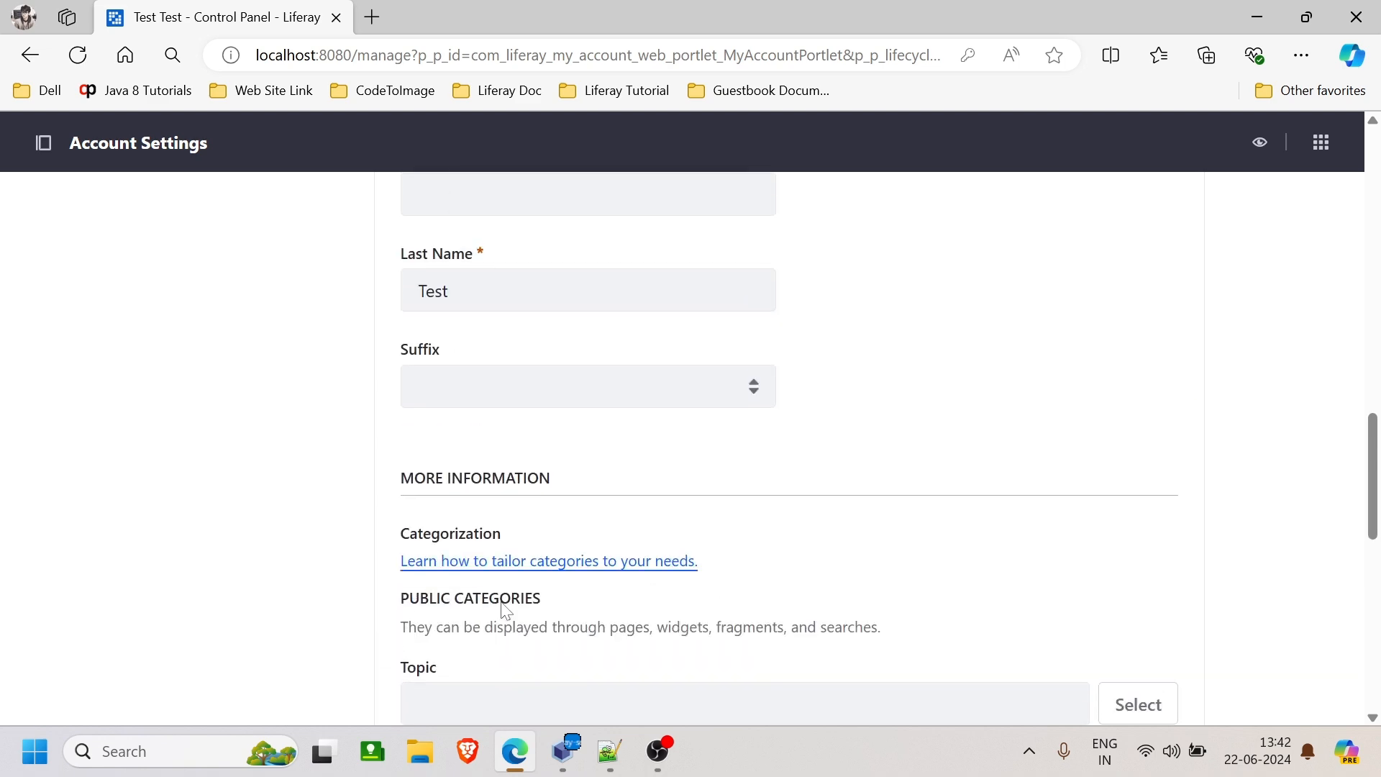
pyautogui.scroll(4, 505, 610)
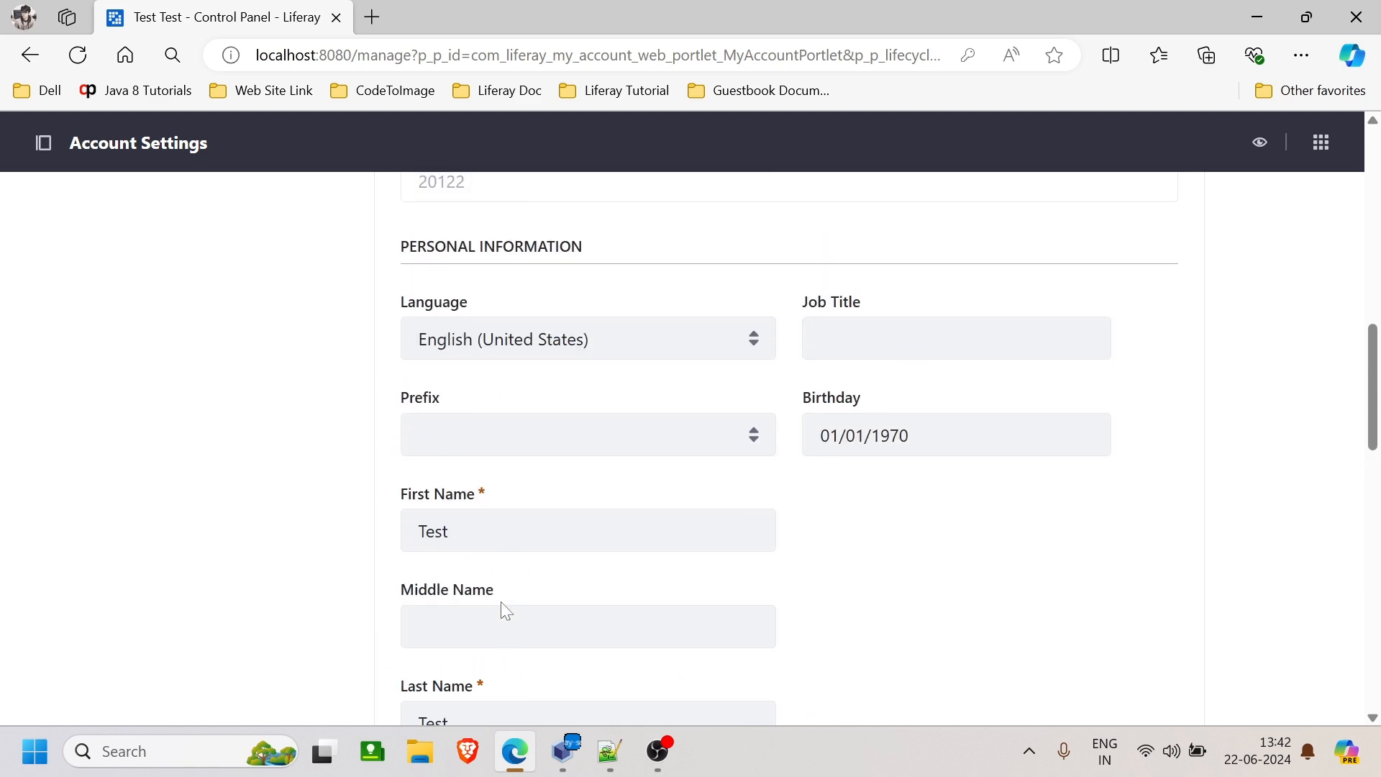
pyautogui.scroll(4, 503, 606)
pyautogui.scroll(2, 503, 607)
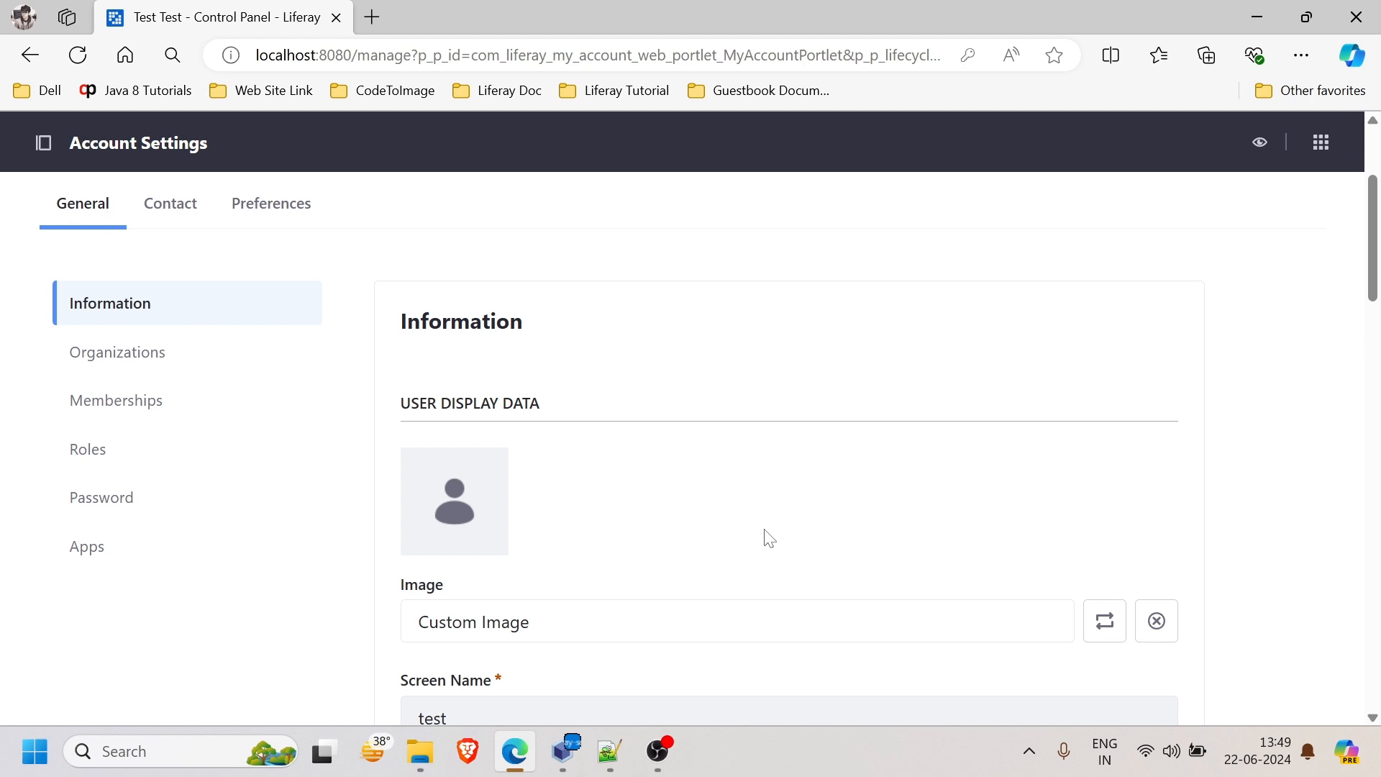
pyautogui.scroll(3, 982, 392)
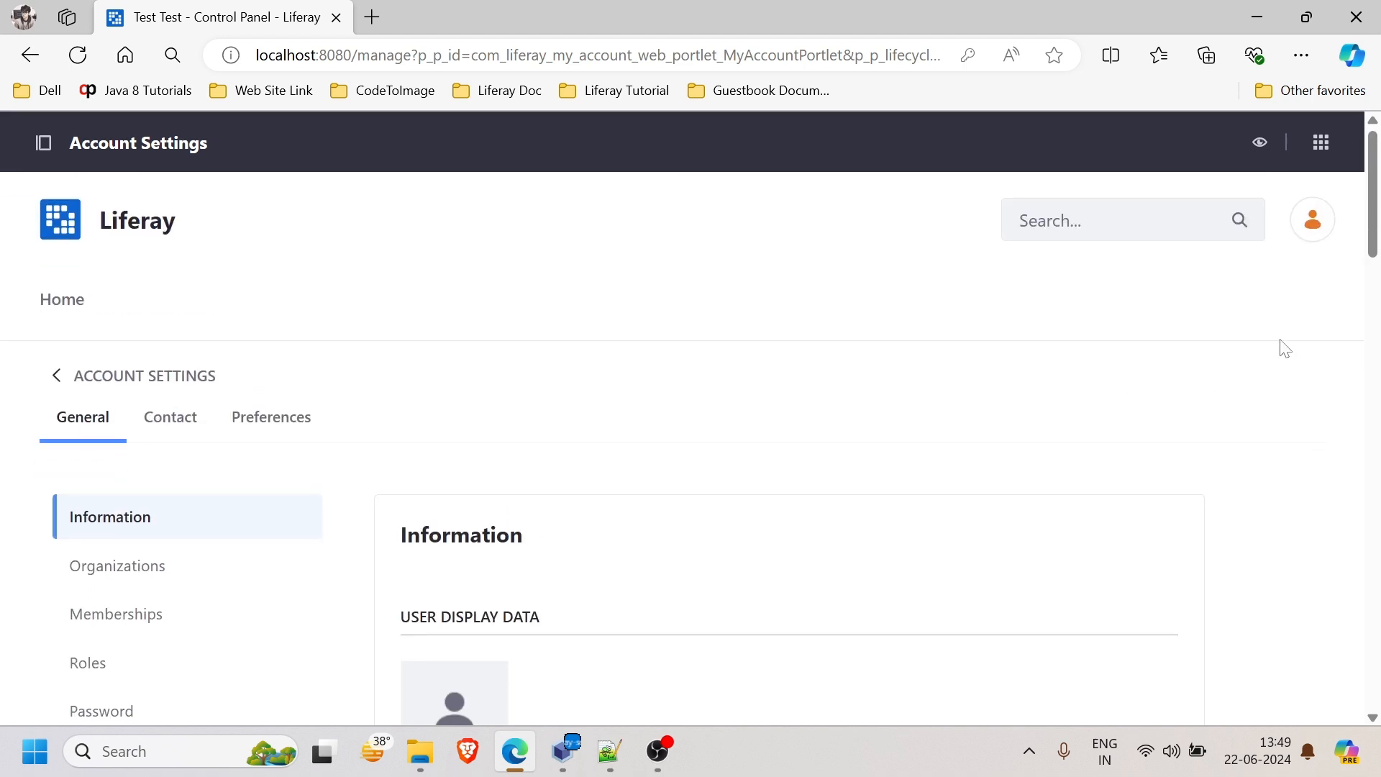
# - Sign out of the test account using Sign Out in the avatar menu
pyautogui.click(1315, 229)
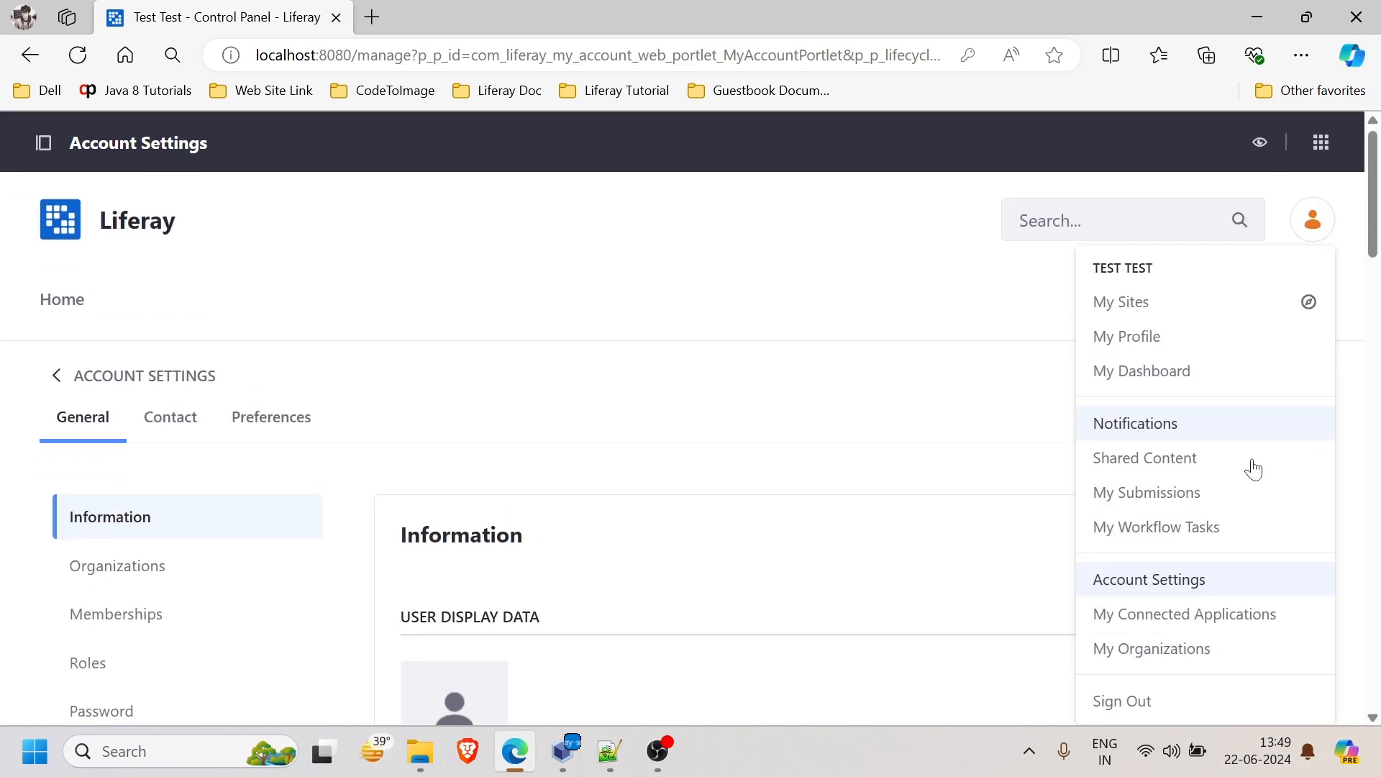
pyautogui.scroll(-1, 1251, 467)
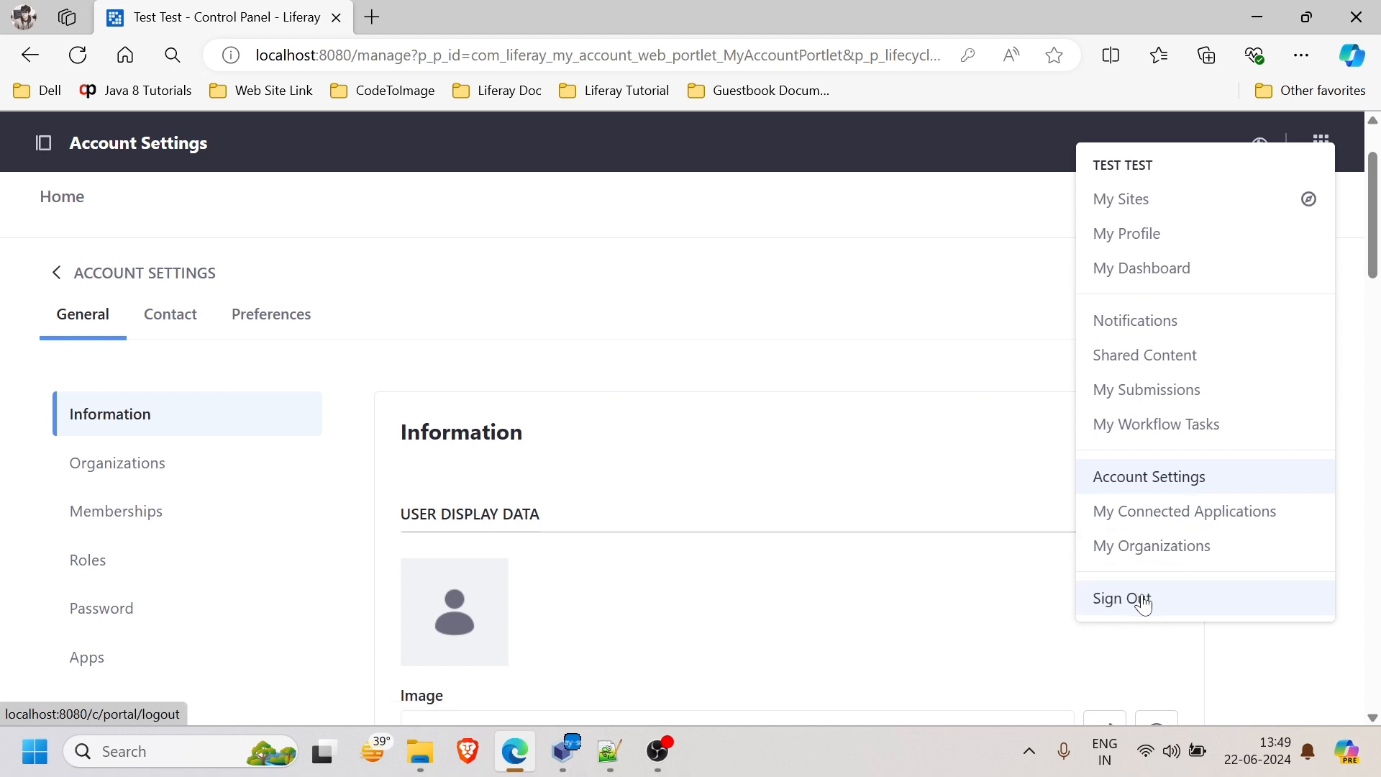
pyautogui.click(1143, 604)
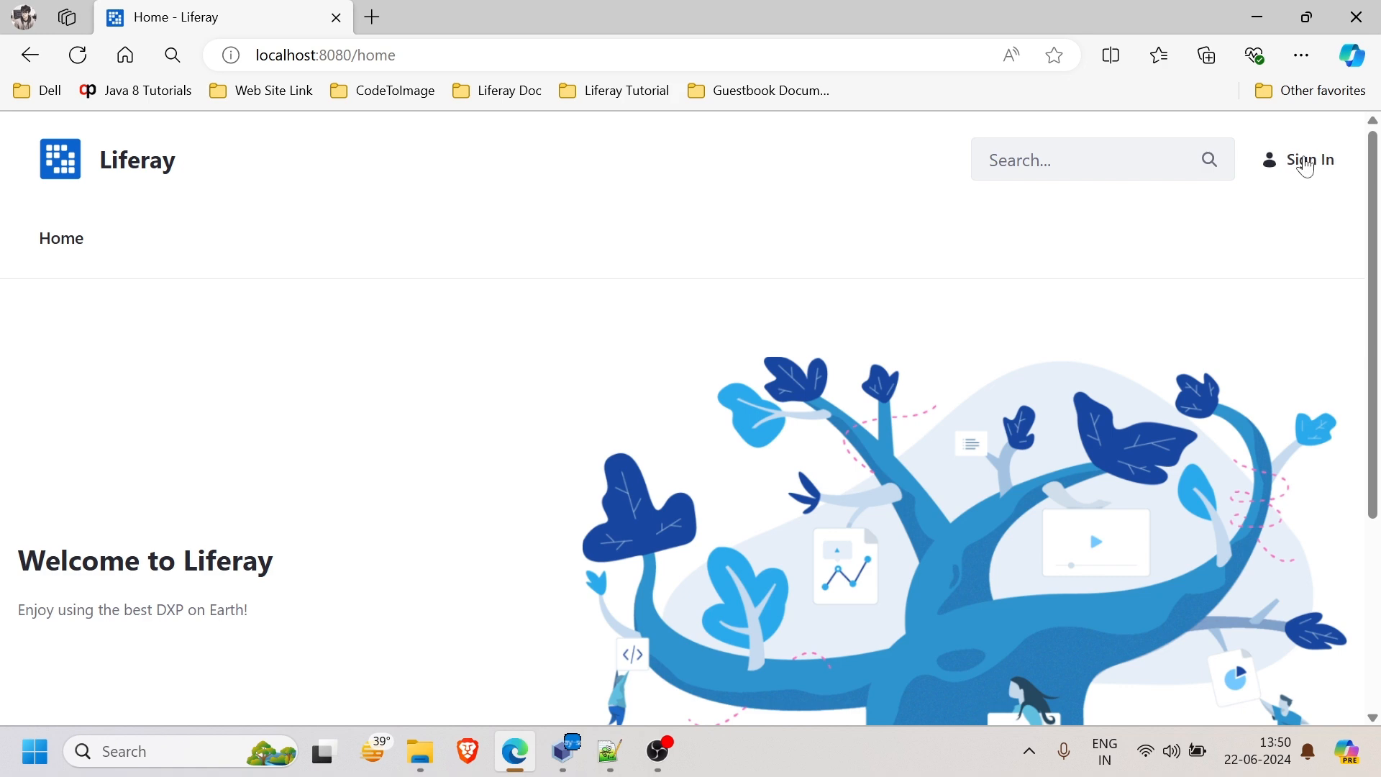
# - Sign back in with the test account's e-mail address and password
pyautogui.click(1307, 166)
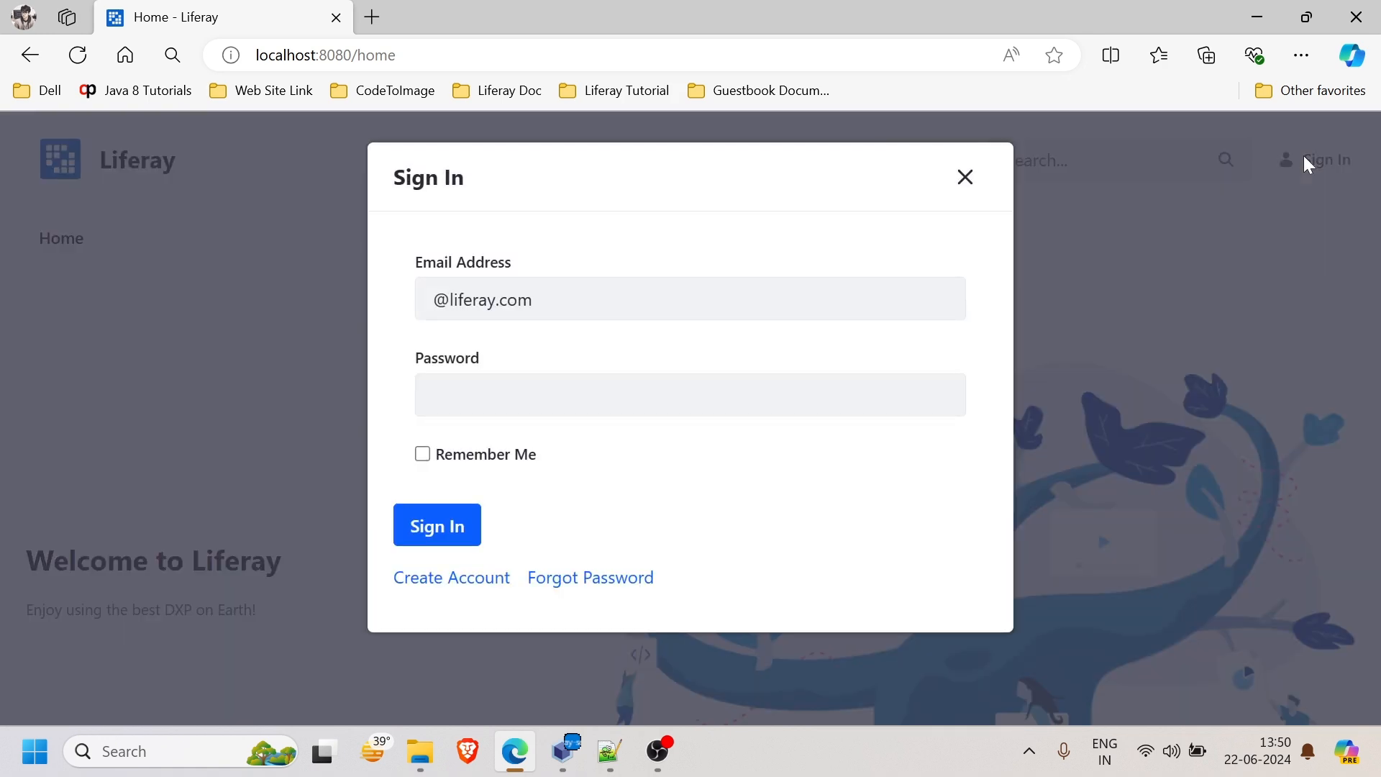
pyautogui.click(436, 309)
pyautogui.write('test')
pyautogui.click(460, 385)
pyautogui.write('test')
pyautogui.click(441, 540)
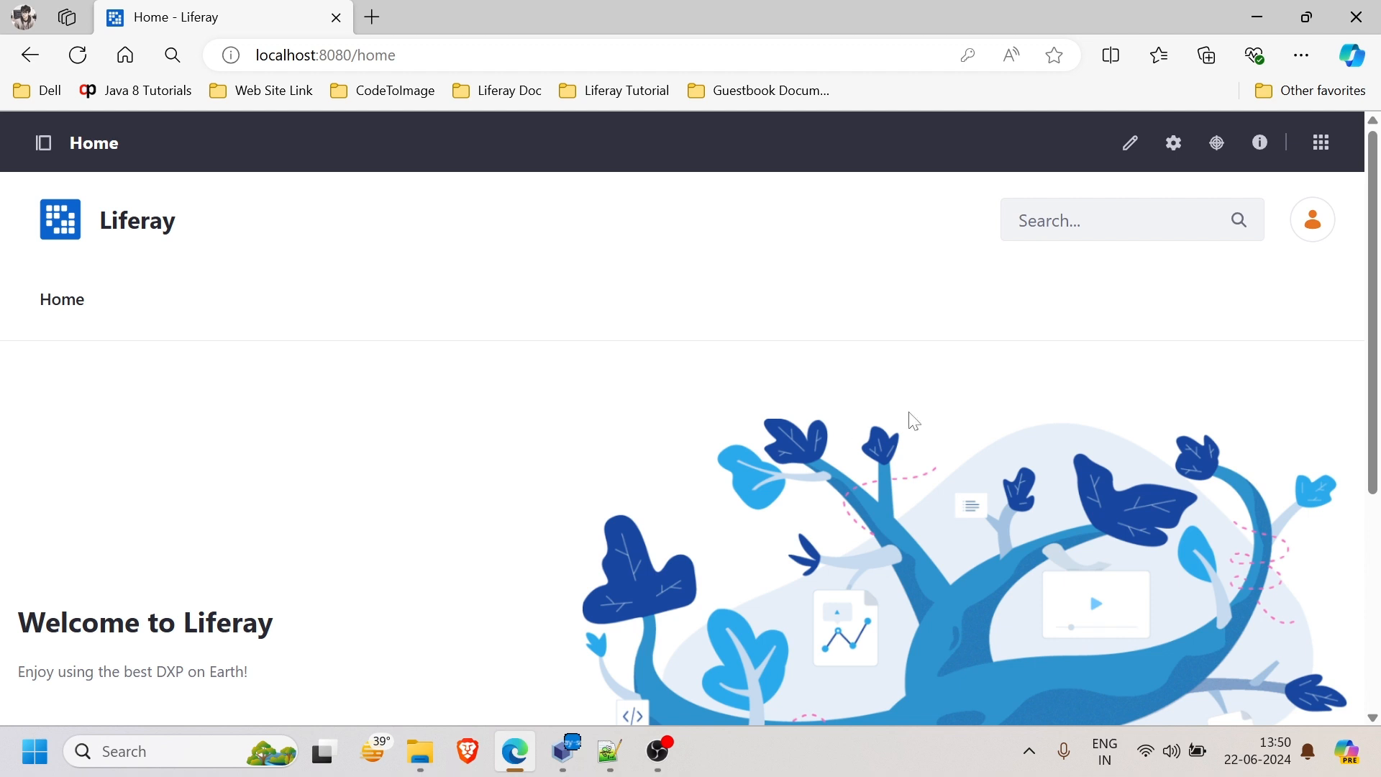
# - Go to Control Panel > Users and Organizations from the Applications menu
pyautogui.click(1323, 146)
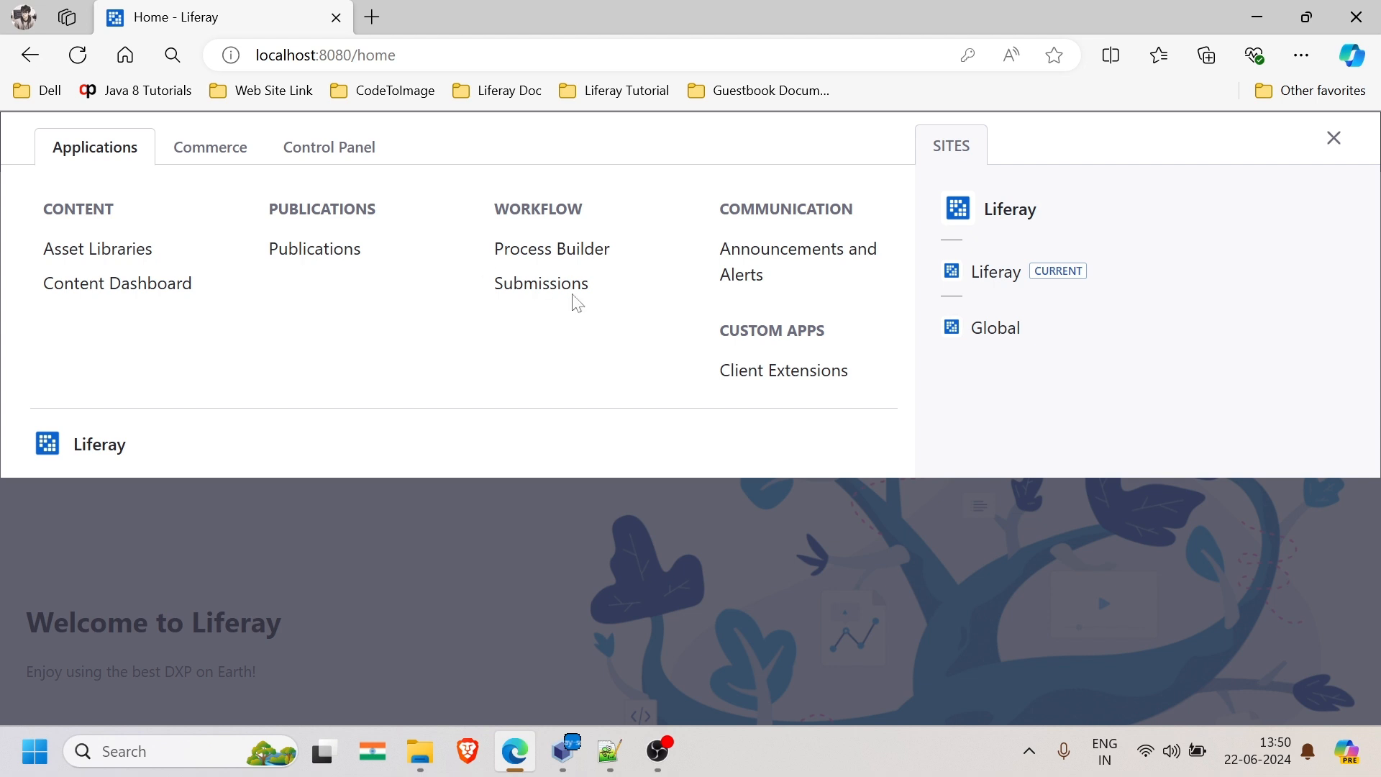
pyautogui.click(345, 155)
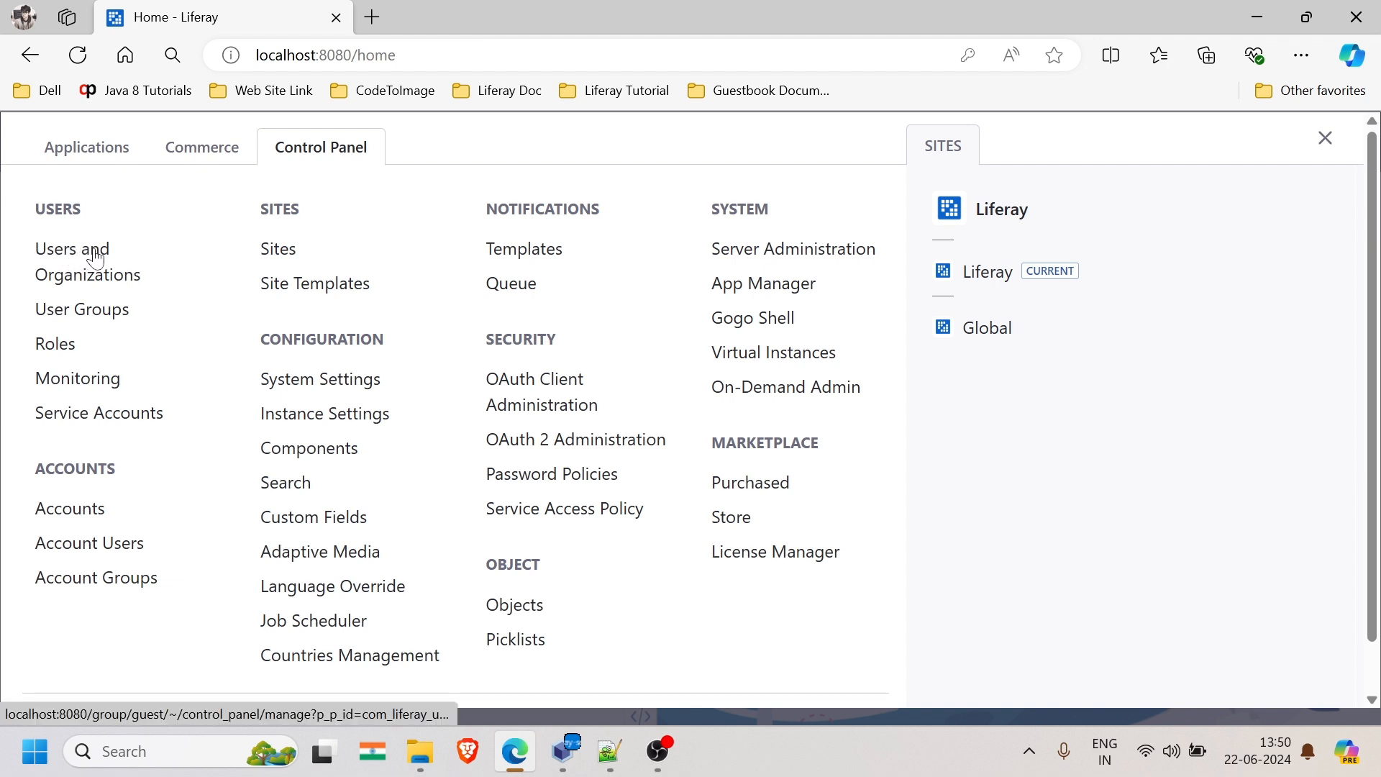
pyautogui.click(96, 281)
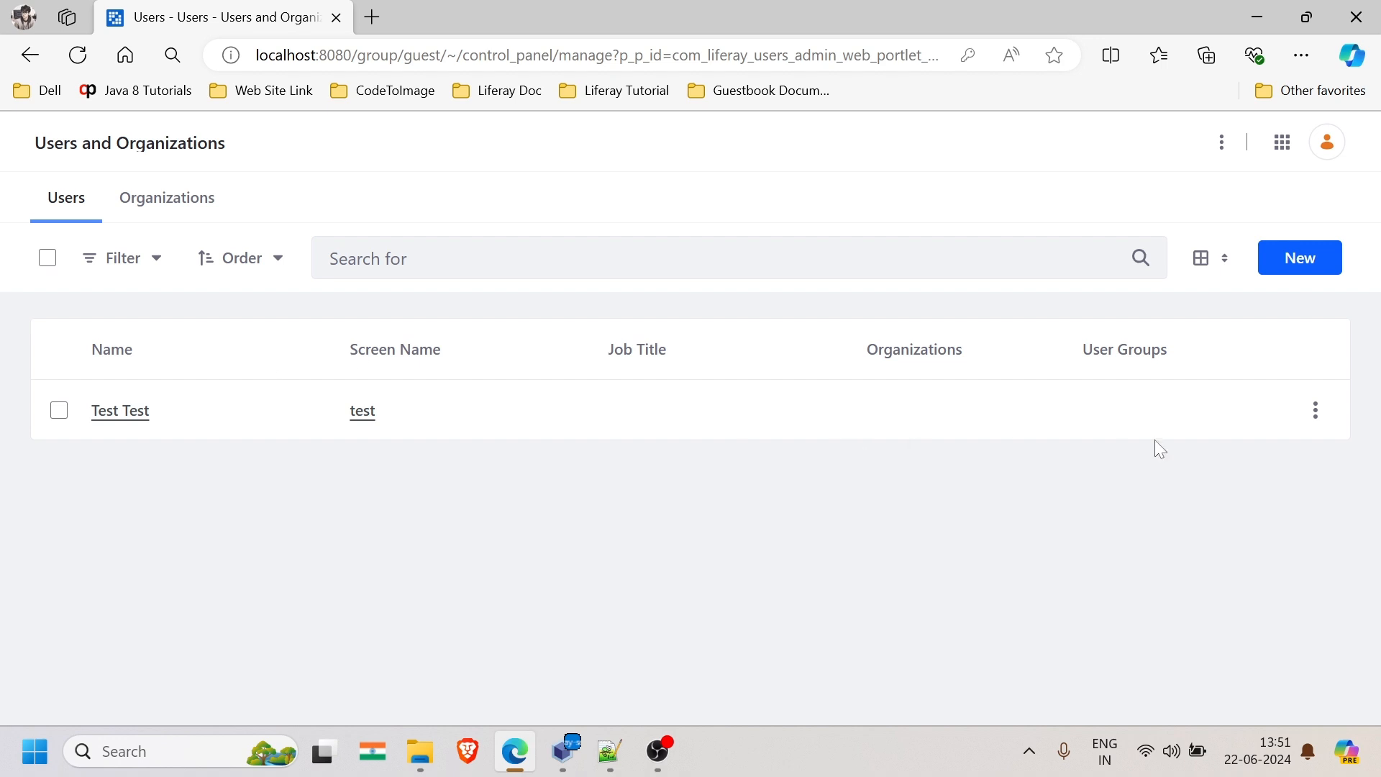
# - Start a new user with screen name demo and enter its e-mail address
pyautogui.click(1303, 258)
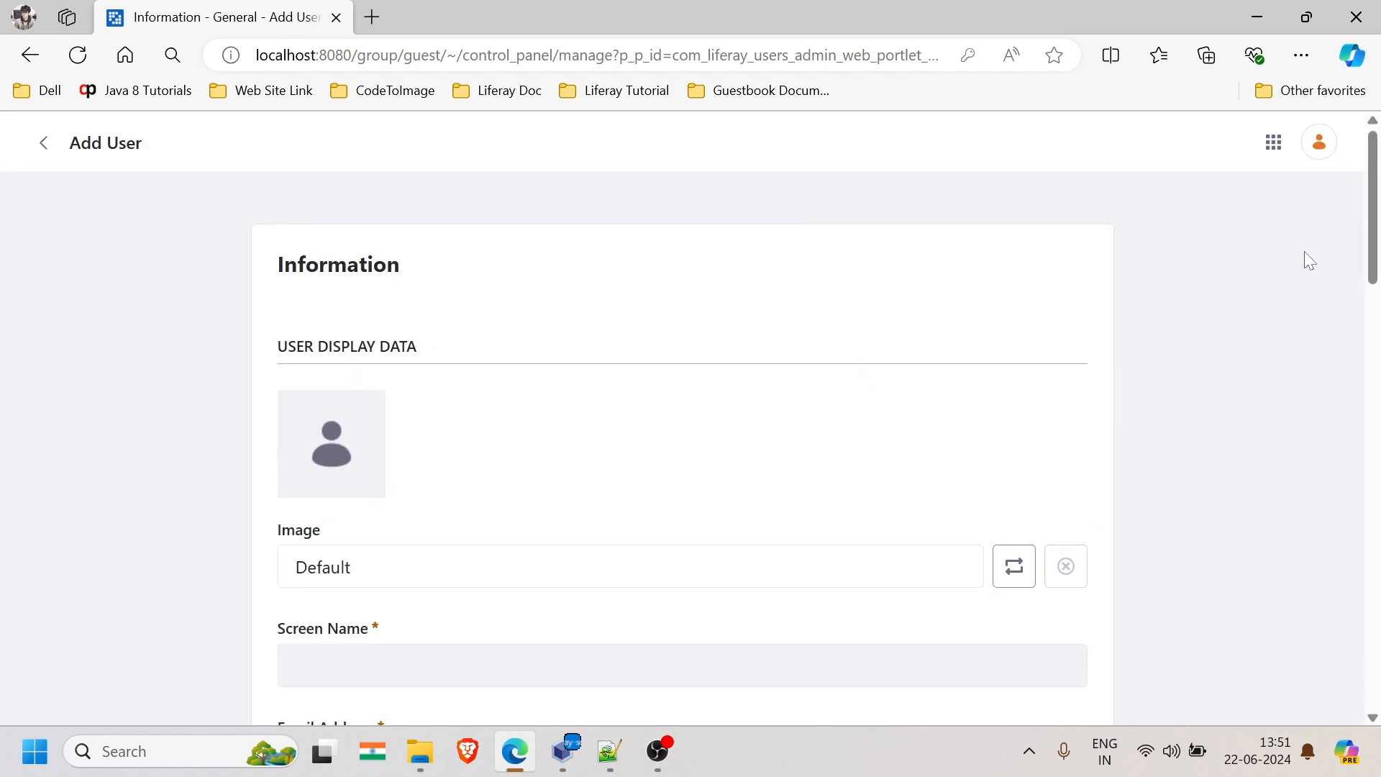
pyautogui.scroll(-3, 583, 559)
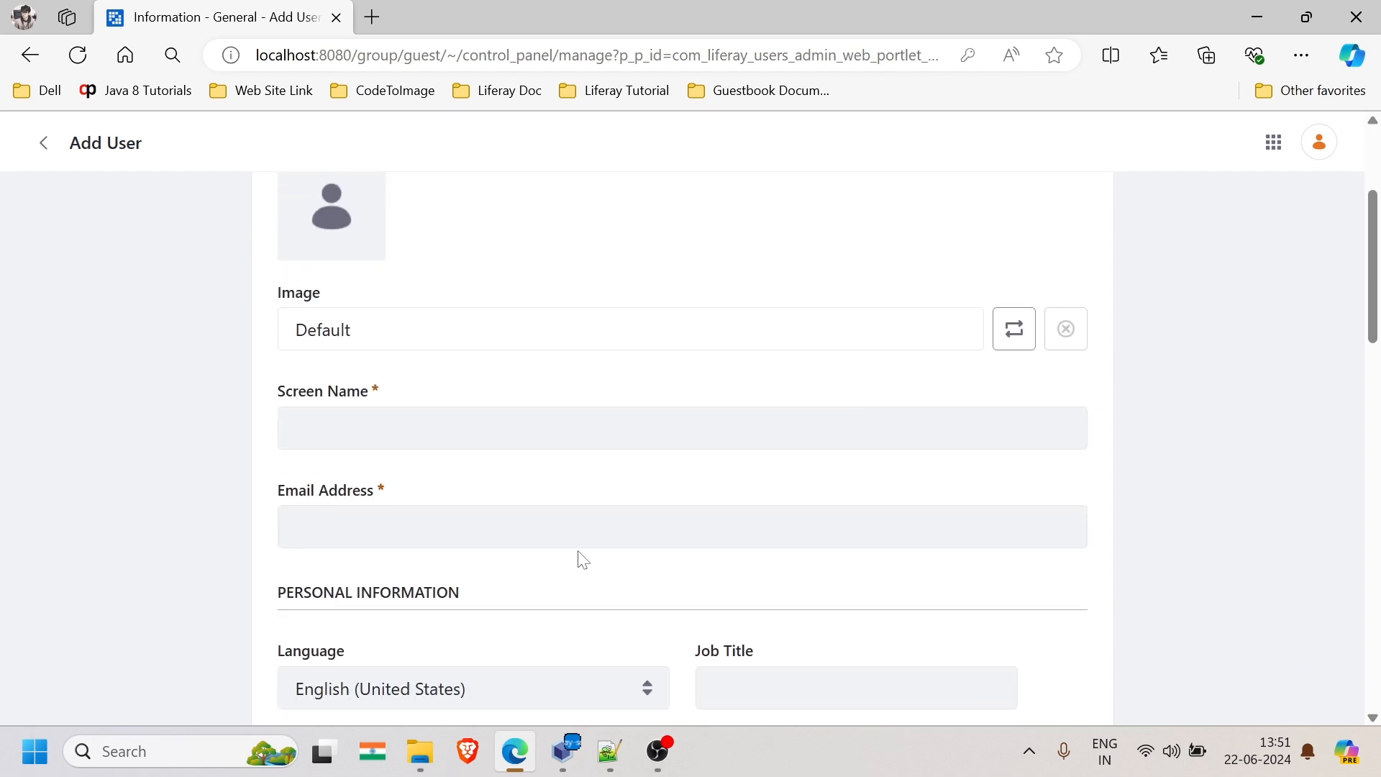
pyautogui.scroll(-3, 583, 559)
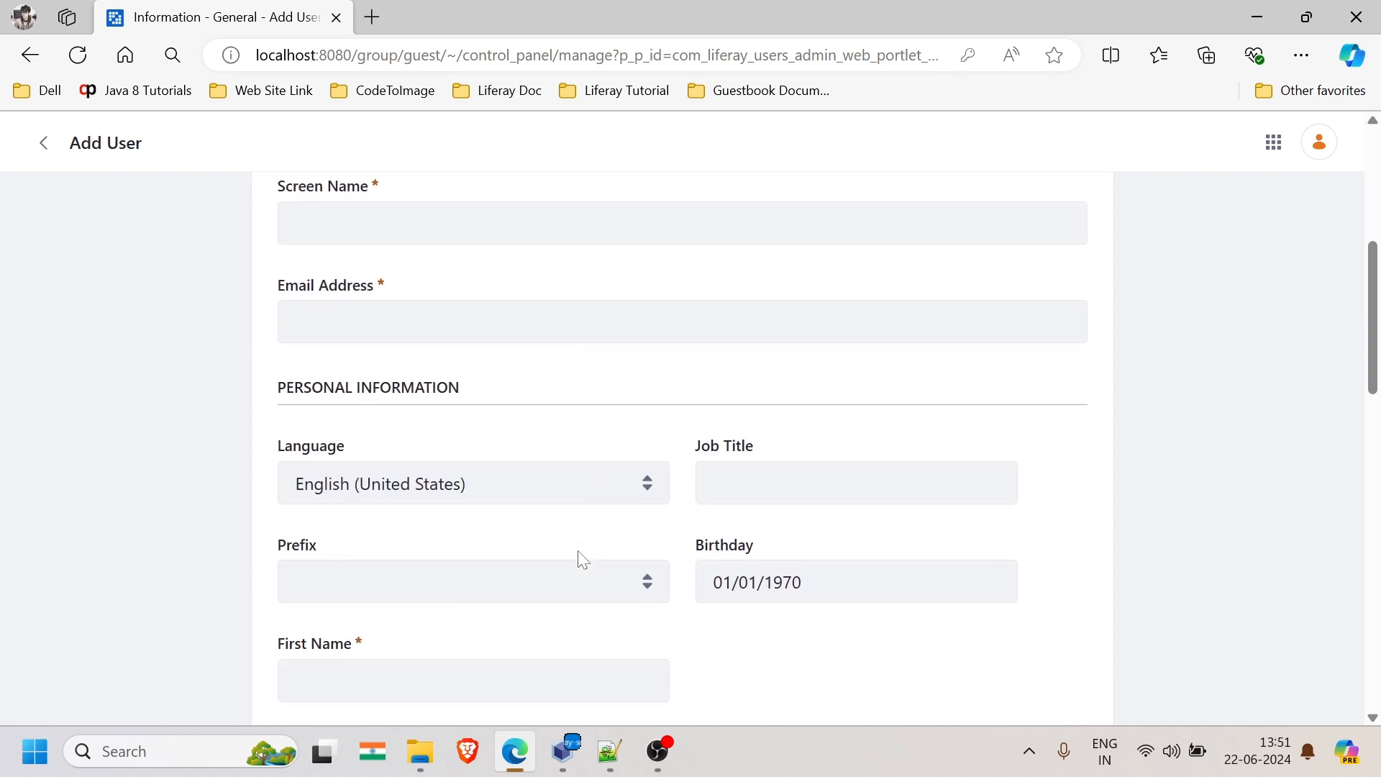
pyautogui.scroll(-3, 583, 560)
pyautogui.scroll(7, 583, 560)
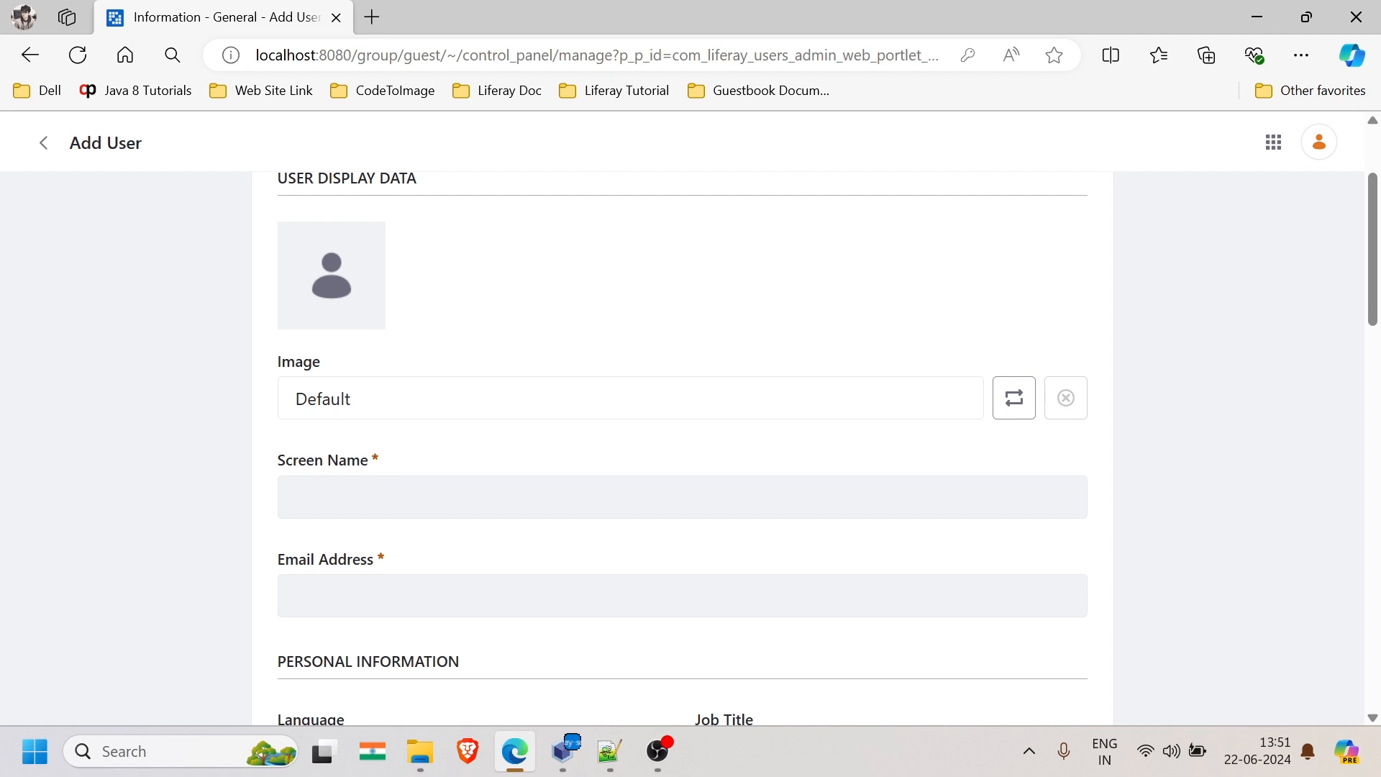
pyautogui.click(360, 497)
pyautogui.write('demo')
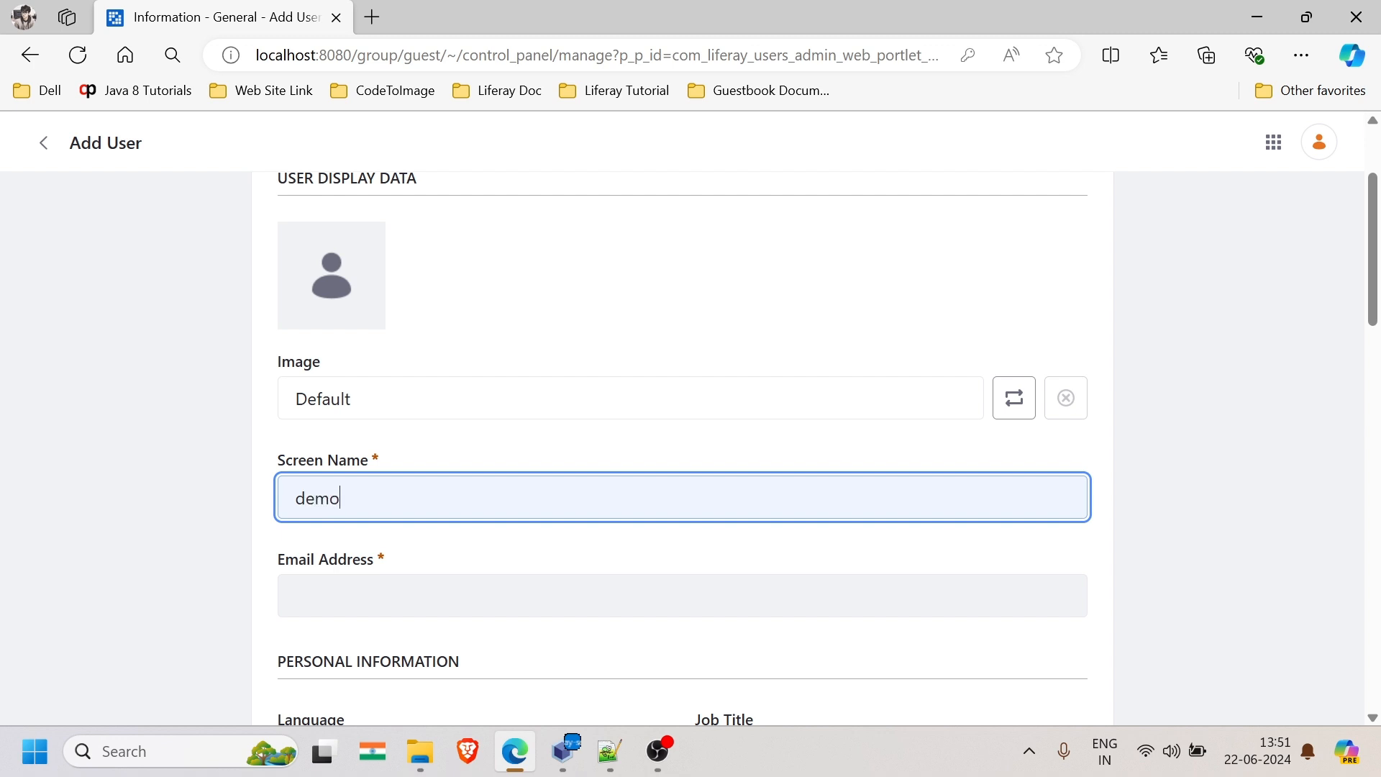
pyautogui.press('Tab')
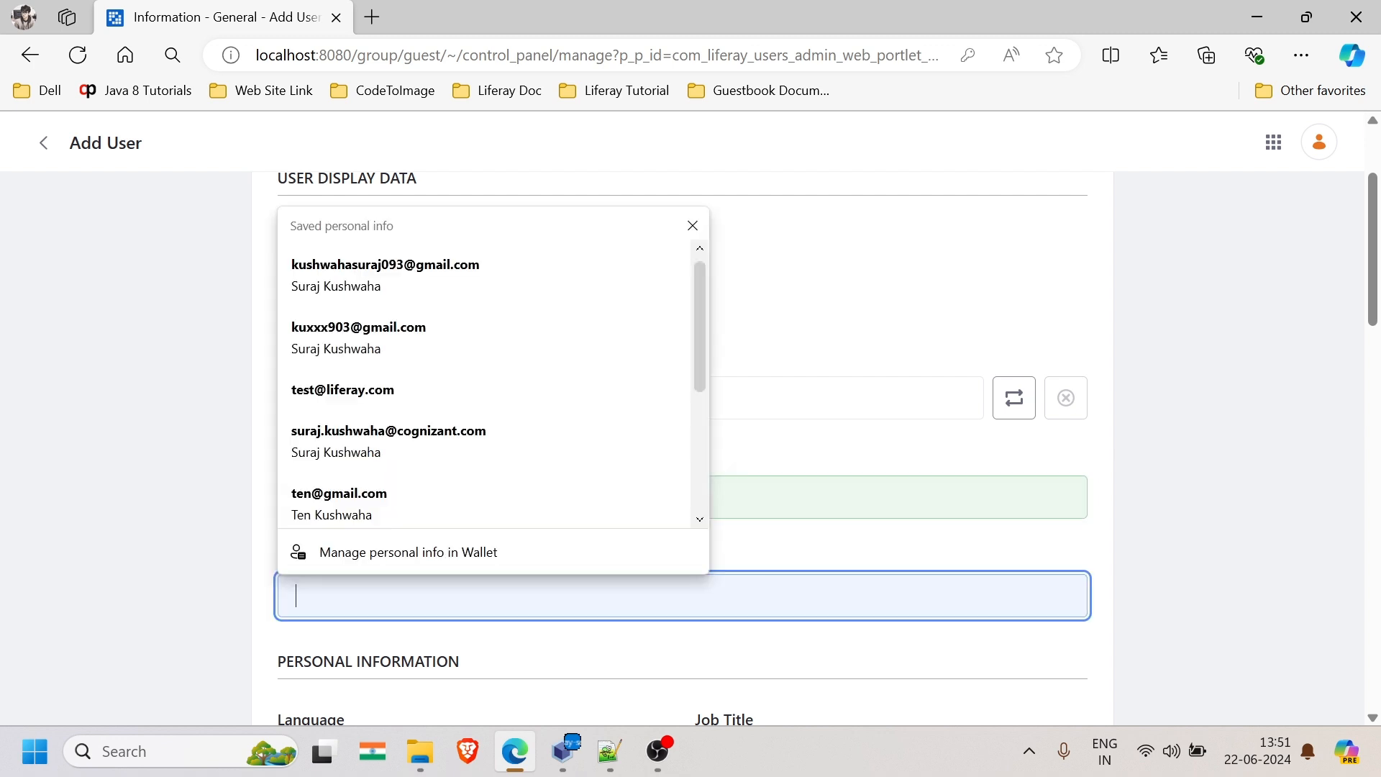
pyautogui.write('demo')
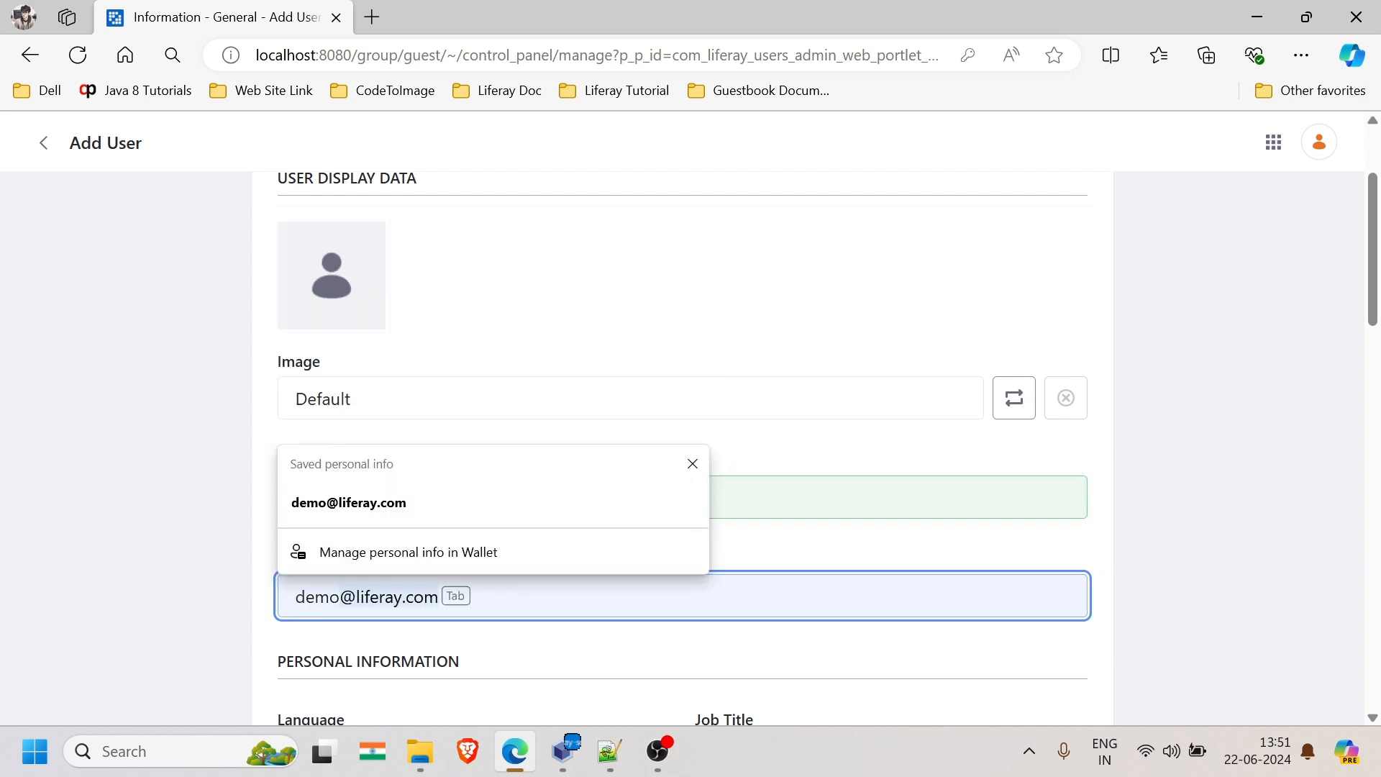
pyautogui.press('Tab')
# - Fill in the user's first and last name and save the new user
pyautogui.scroll(-5, 585, 644)
pyautogui.click(473, 555)
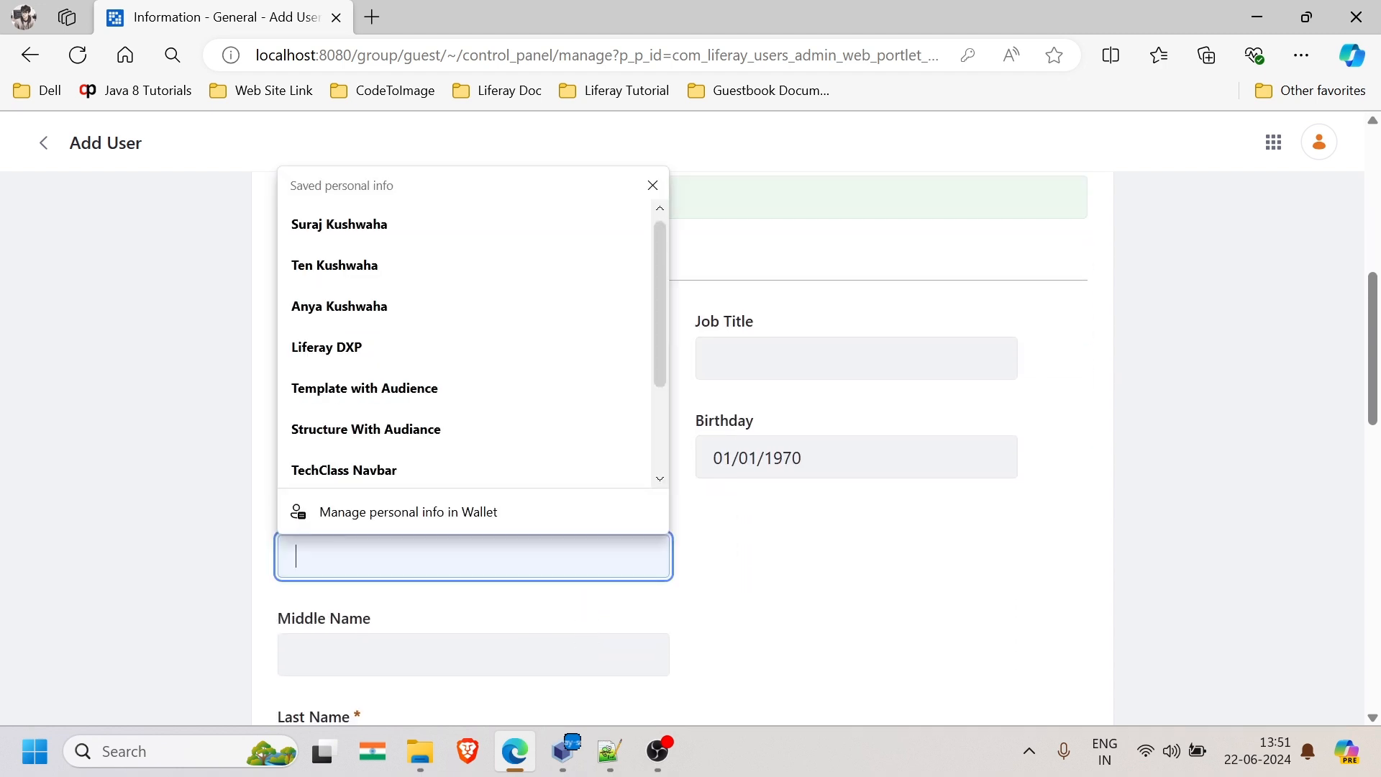
pyautogui.write('Demo')
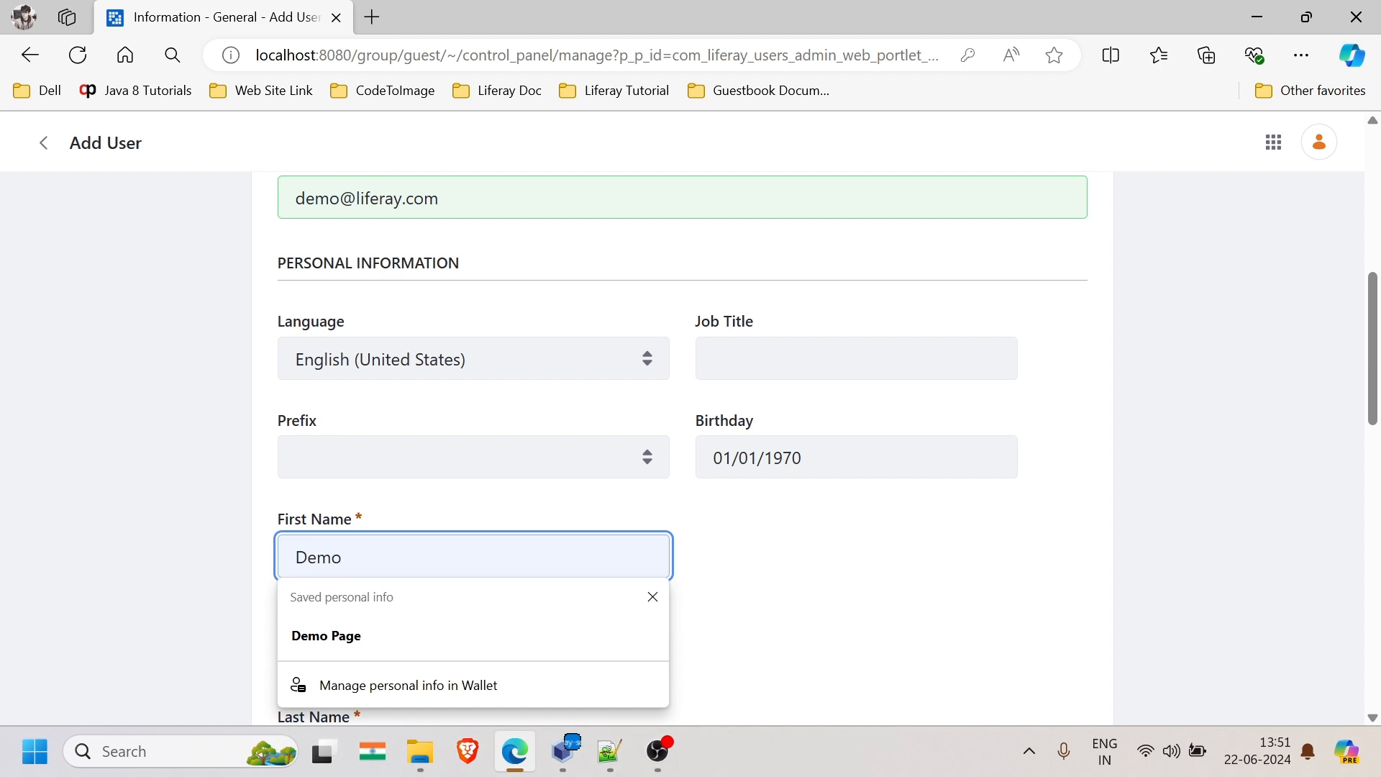
pyautogui.click(459, 521)
pyautogui.scroll(-3, 458, 521)
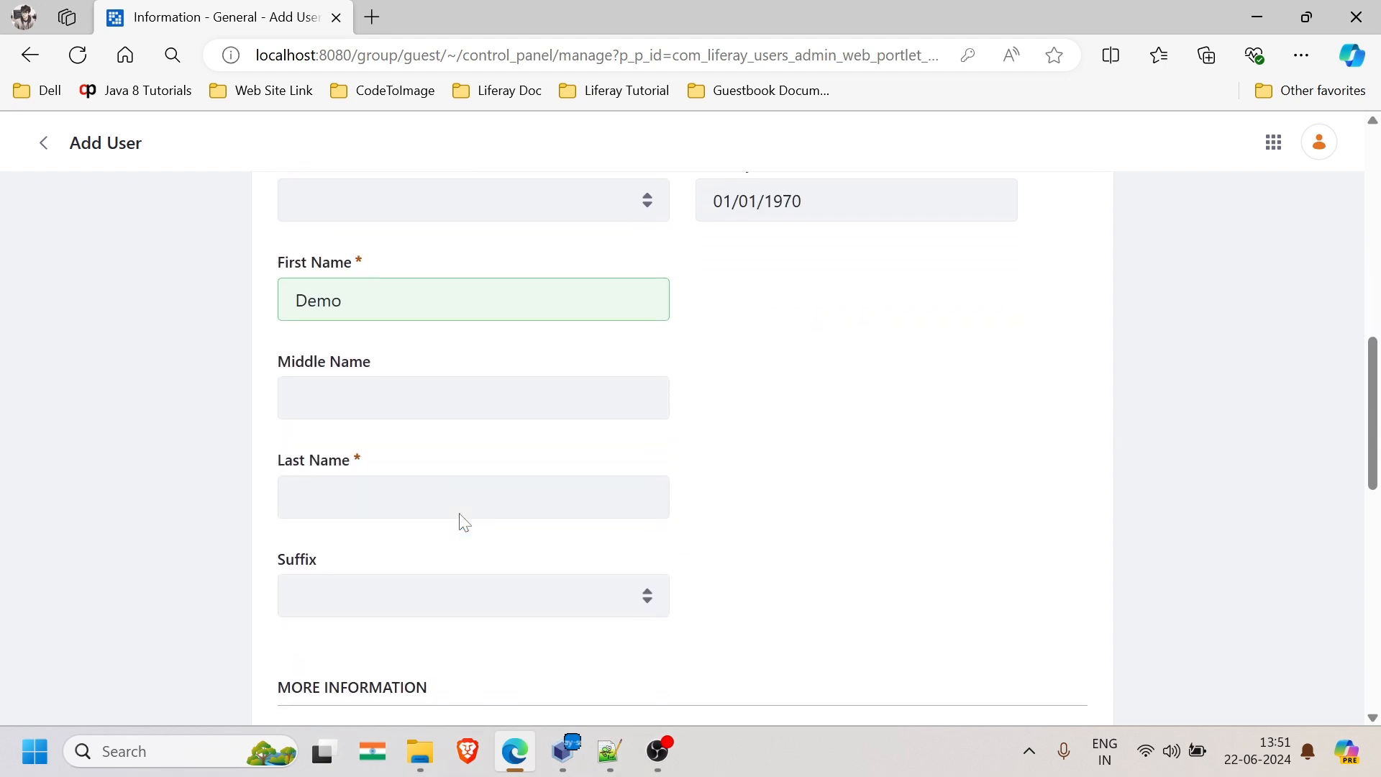
pyautogui.click(461, 516)
pyautogui.write('Demo')
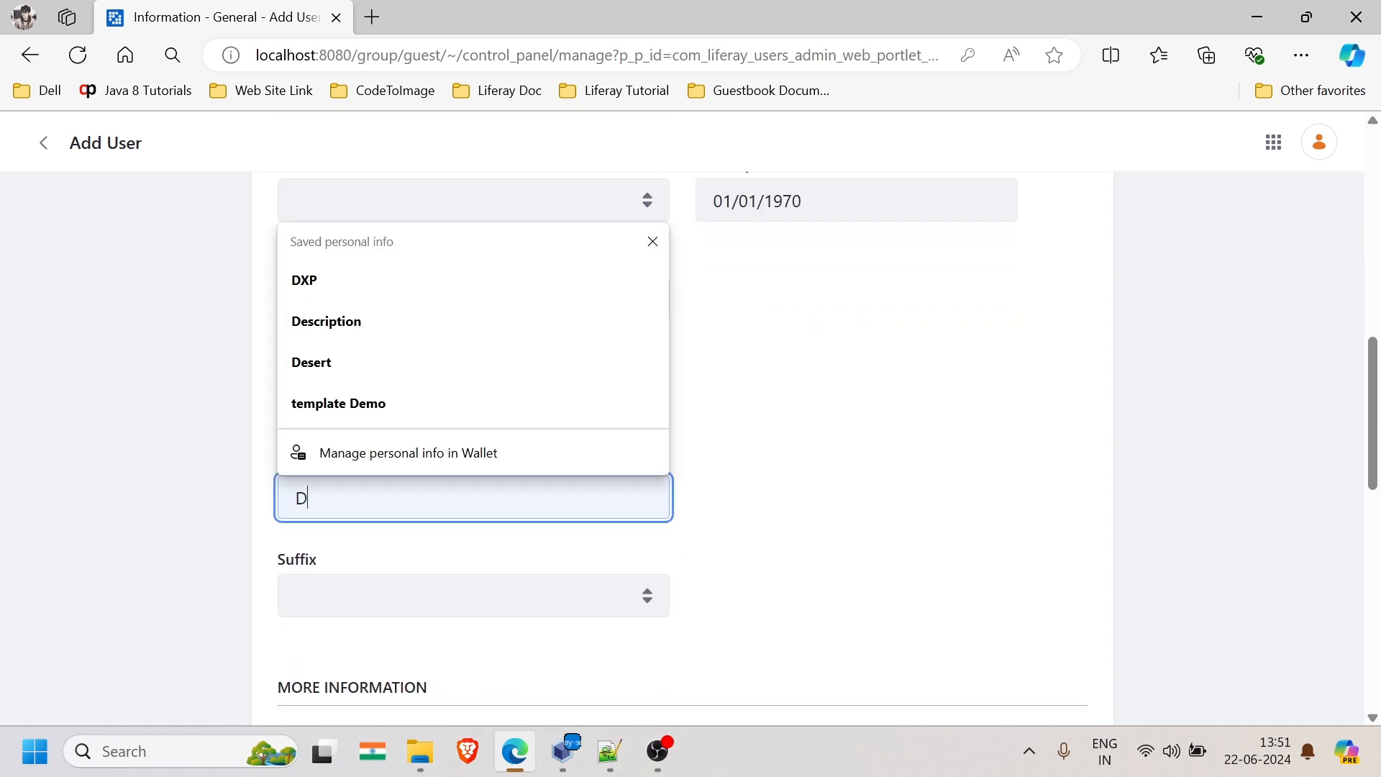
pyautogui.click(567, 455)
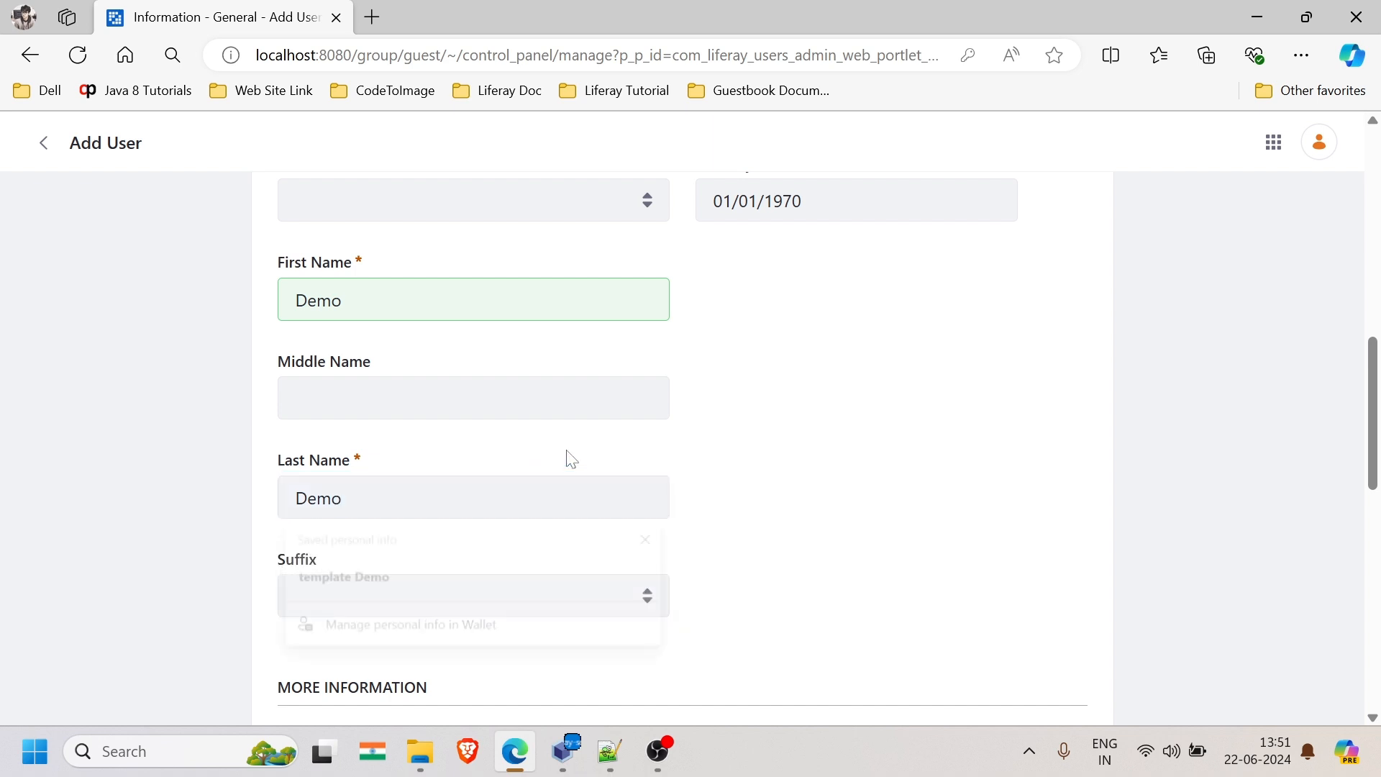
pyautogui.scroll(-5, 568, 456)
pyautogui.scroll(-6, 572, 458)
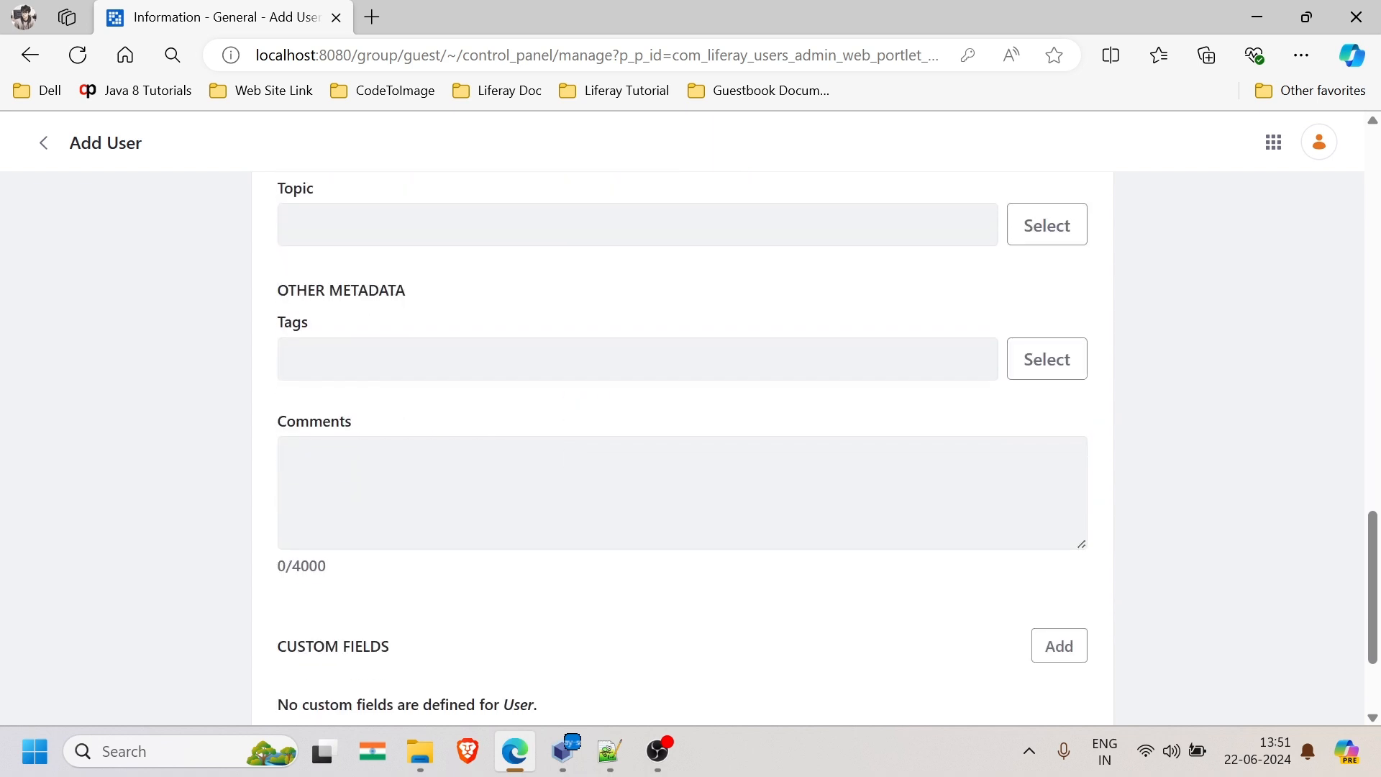
pyautogui.scroll(15, 572, 458)
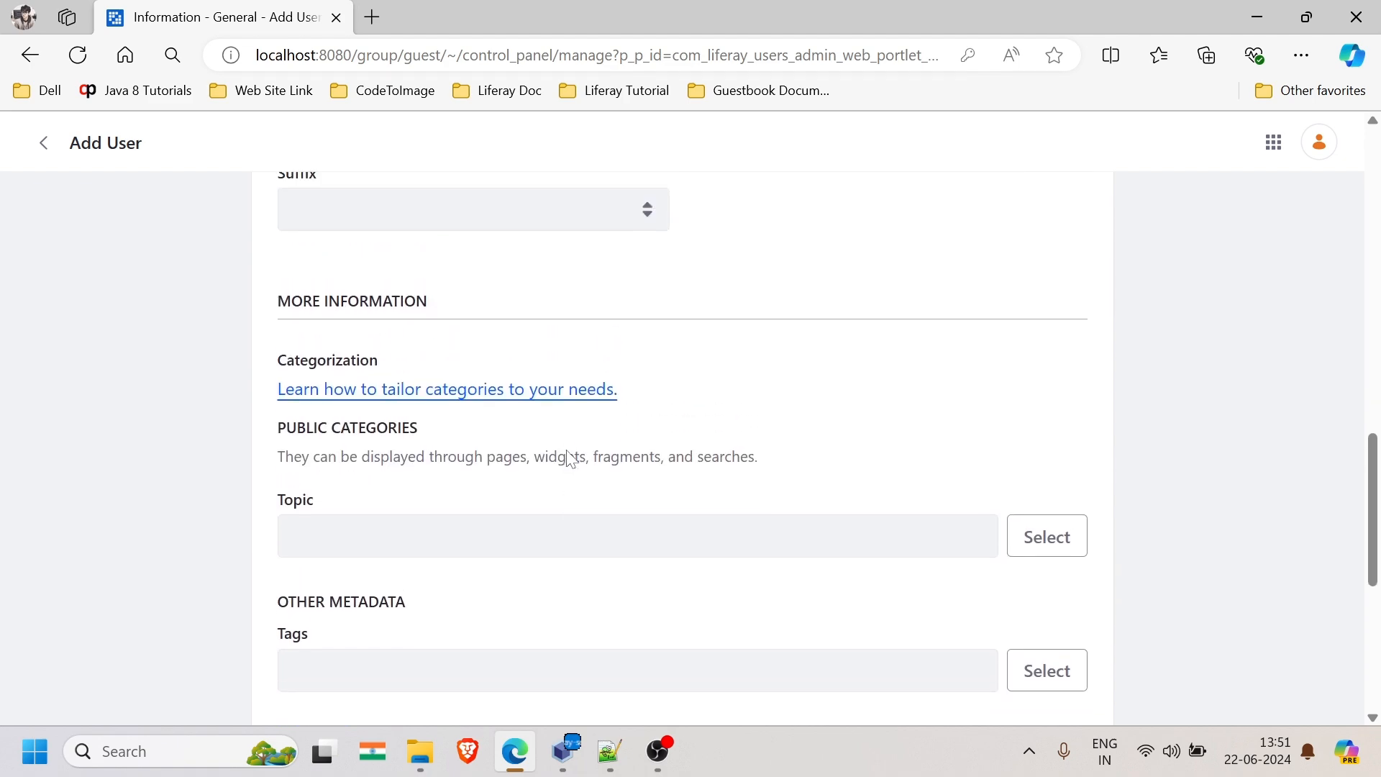
pyautogui.scroll(-15, 571, 458)
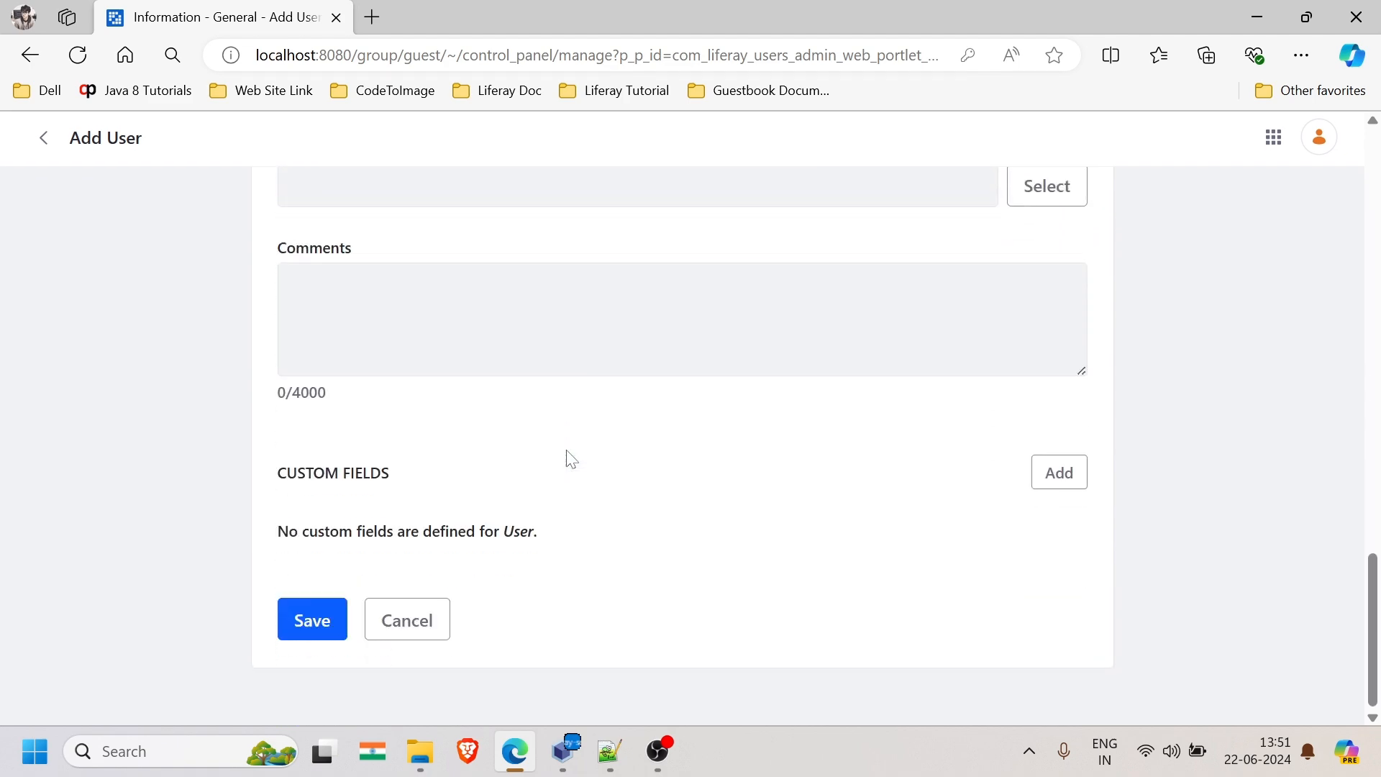
pyautogui.click(302, 631)
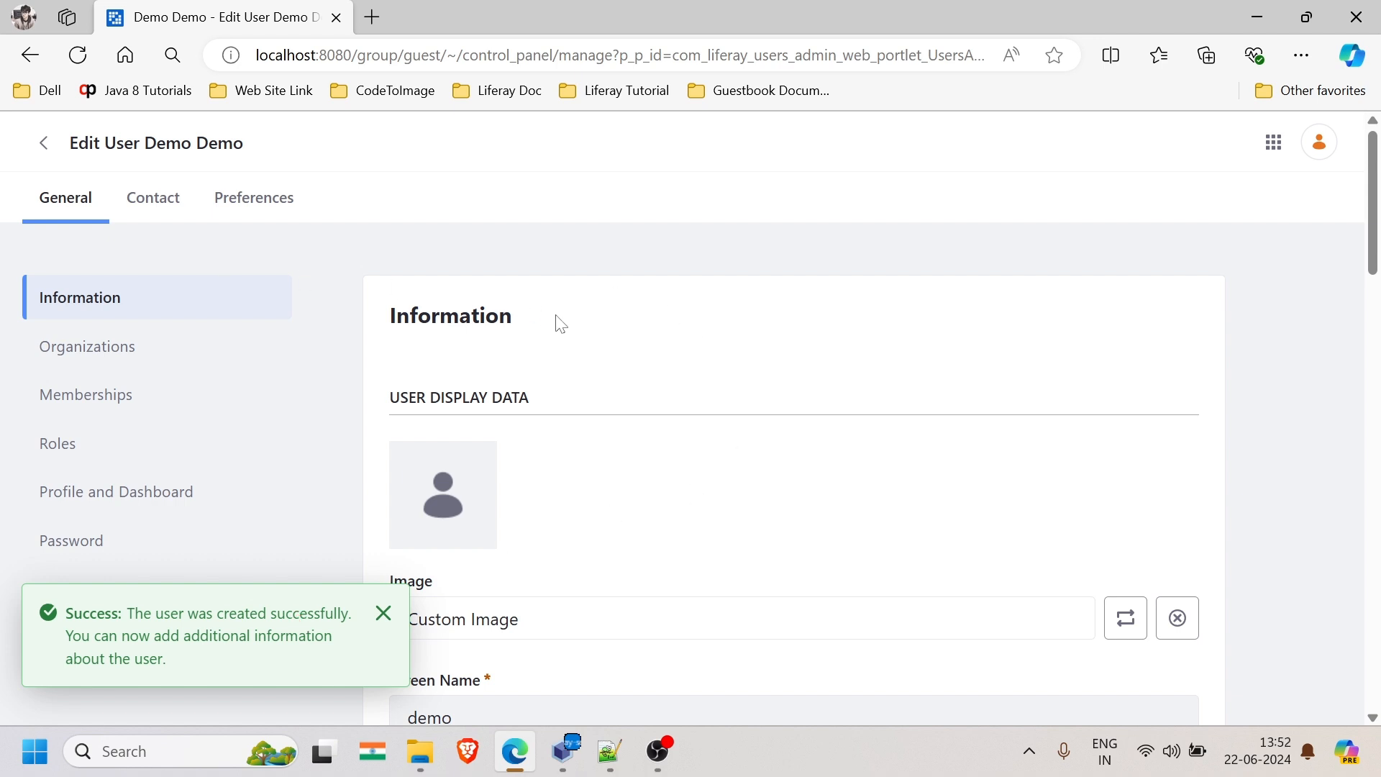
# - Enter the new user's password in New Password and Reenter Password, then save
pyautogui.scroll(-3, 635, 556)
pyautogui.scroll(3, 636, 555)
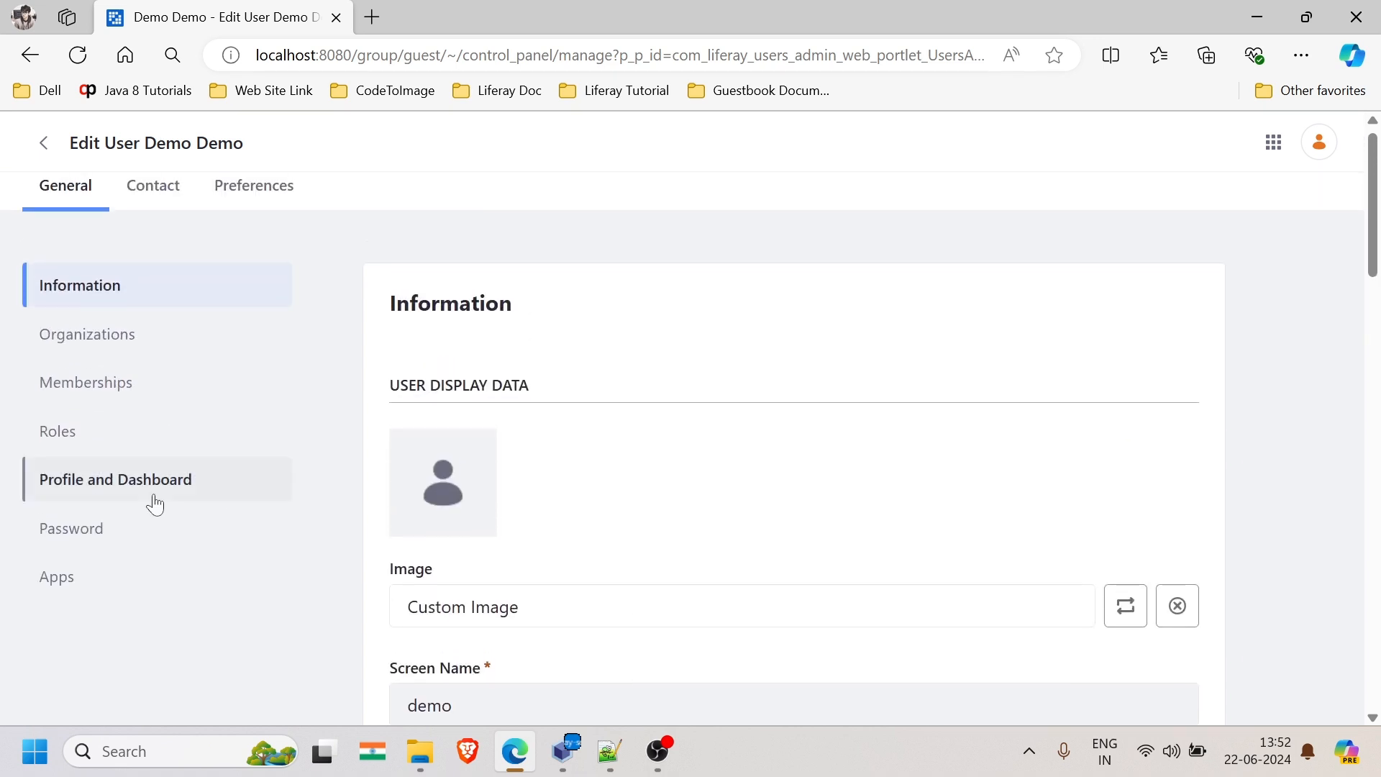
pyautogui.click(101, 536)
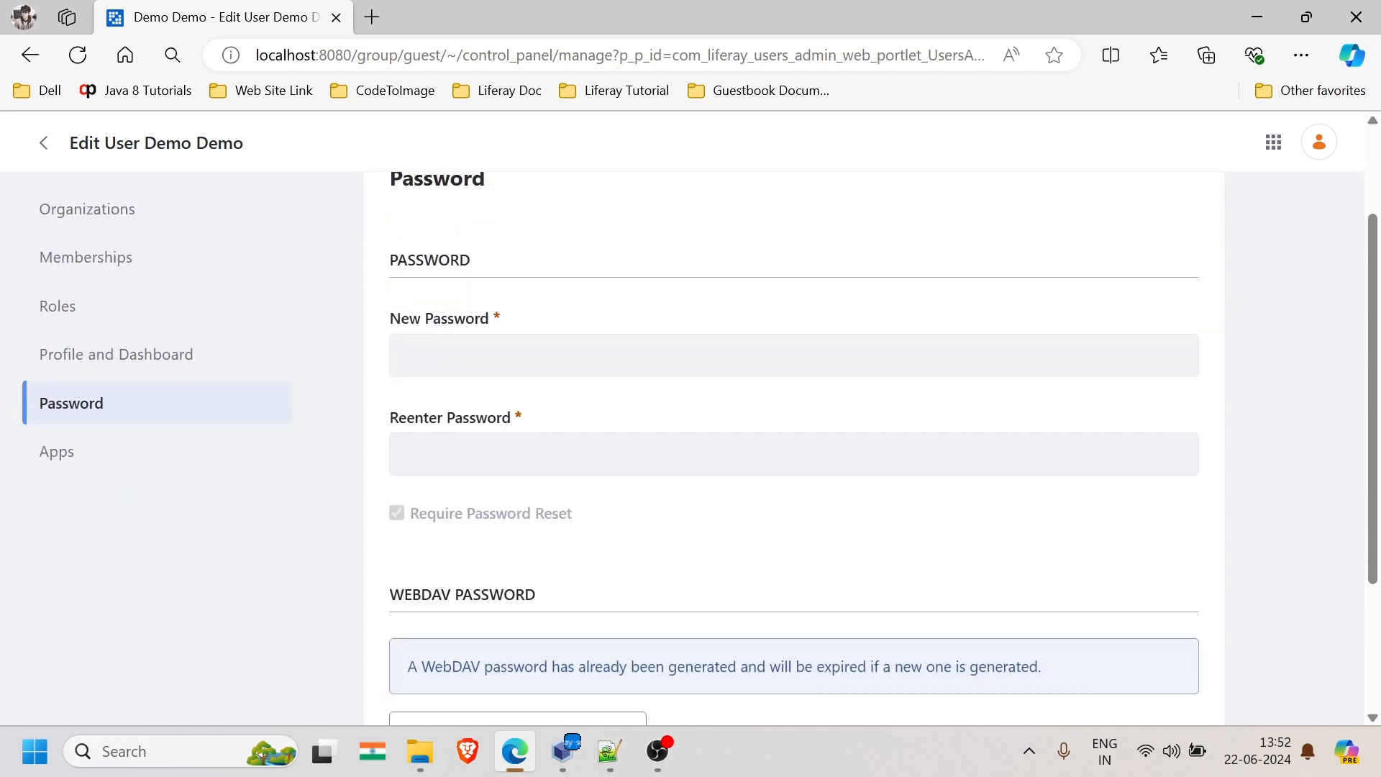
pyautogui.write('test')
pyautogui.press('Tab')
pyautogui.write('test')
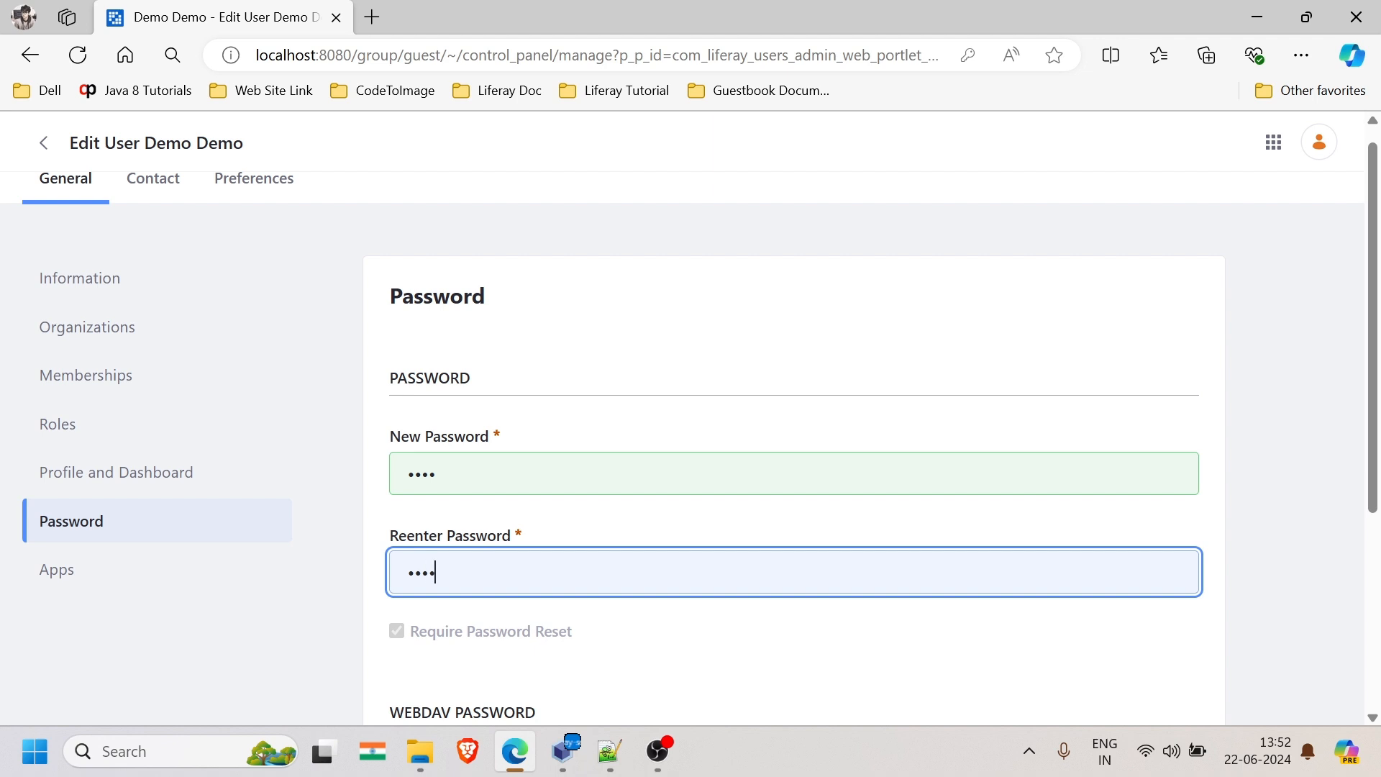
pyautogui.scroll(-5, 564, 542)
pyautogui.click(406, 636)
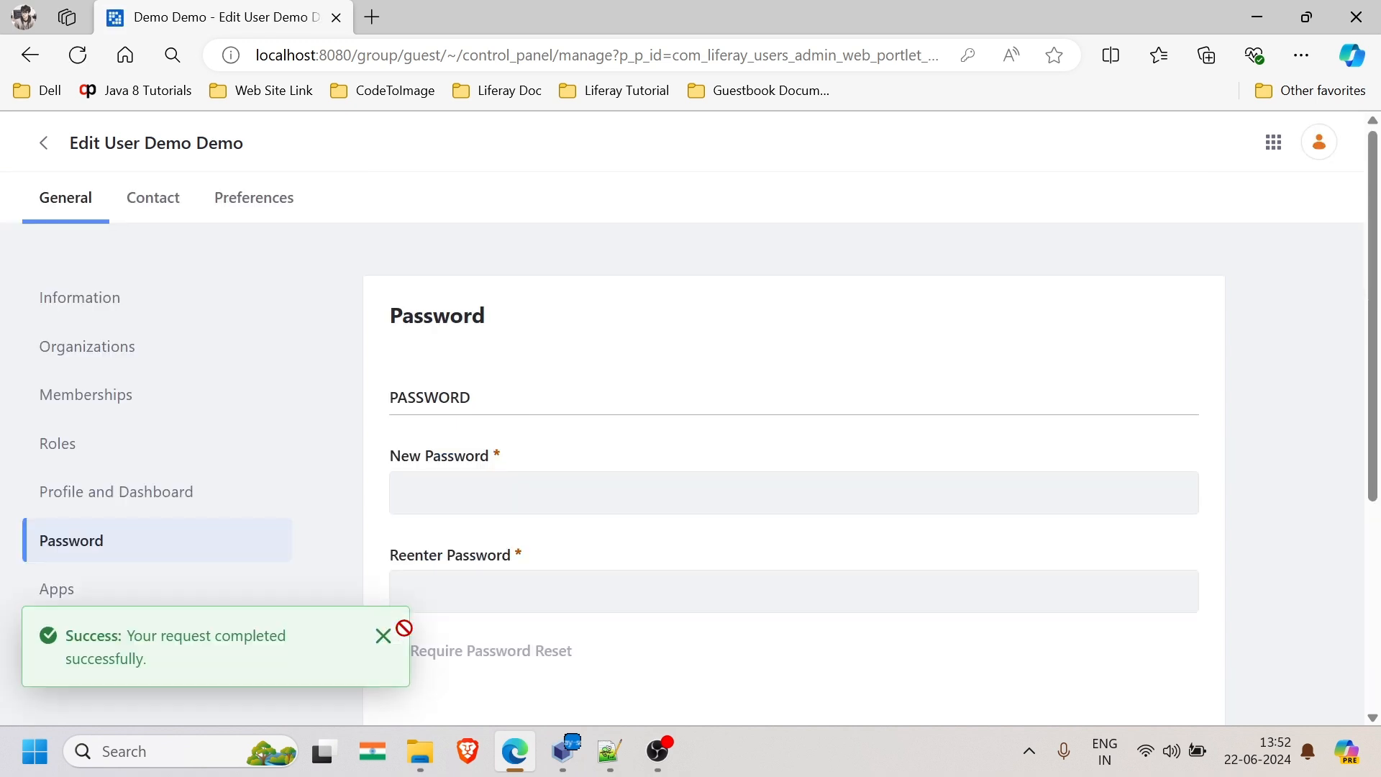
# - Assign the Administrator and Power User regular roles in the user's Roles section
pyautogui.click(65, 447)
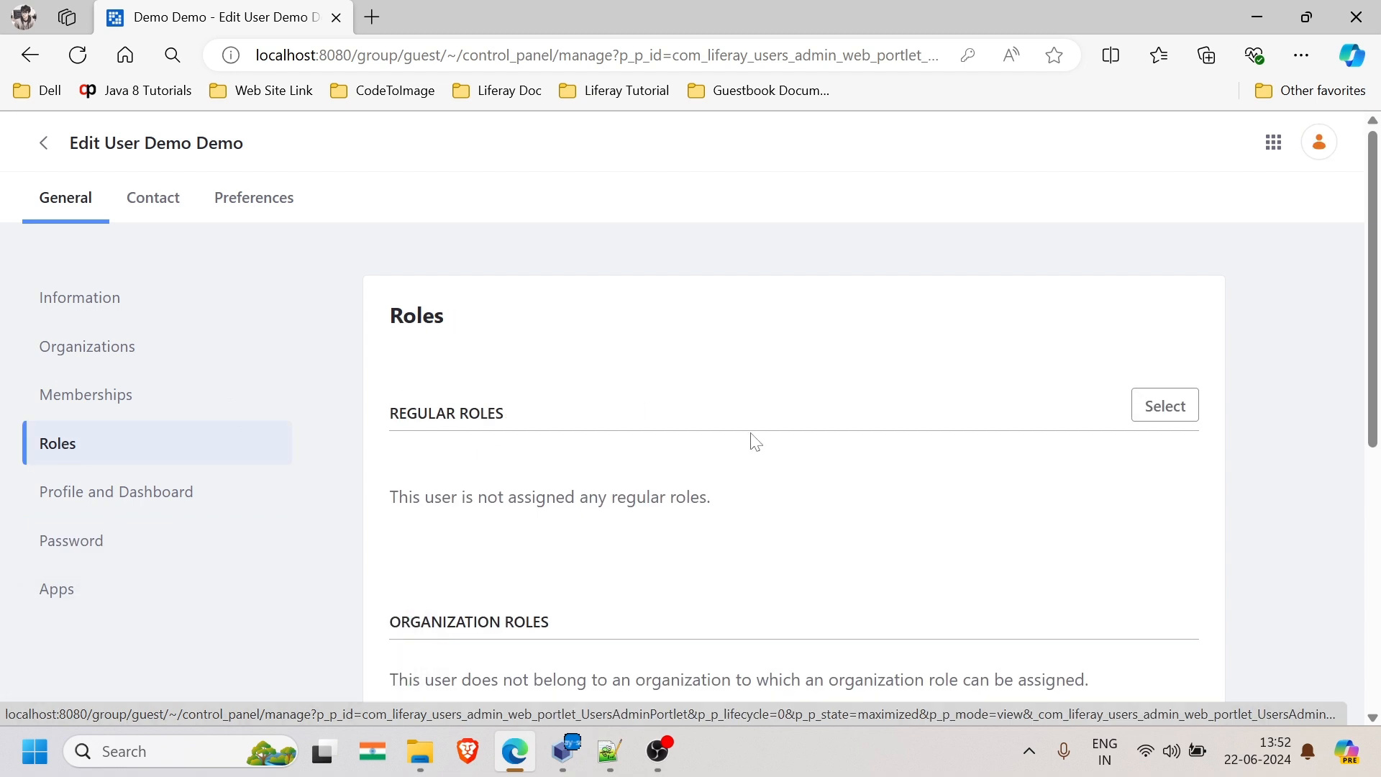
pyautogui.scroll(-2, 1091, 452)
pyautogui.scroll(2, 1086, 450)
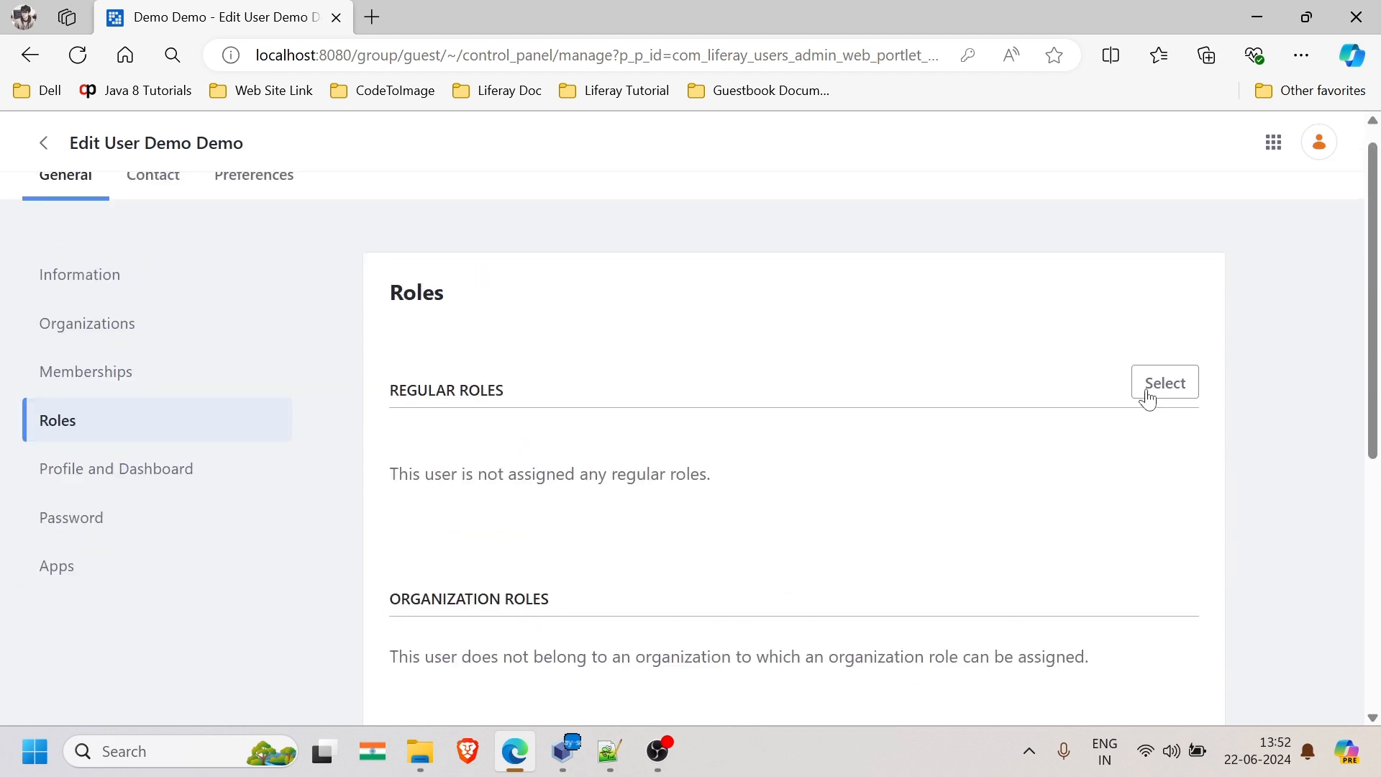
pyautogui.click(1164, 385)
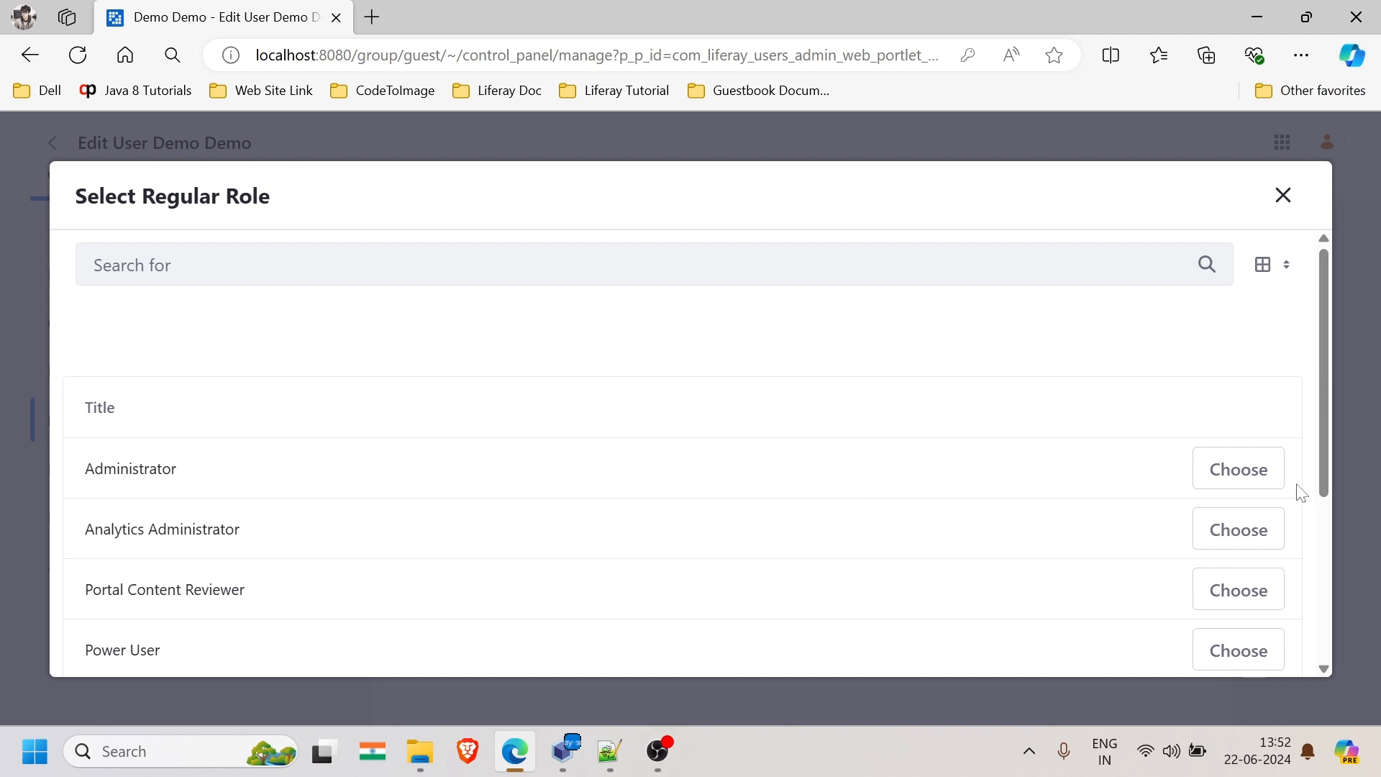
pyautogui.click(1238, 477)
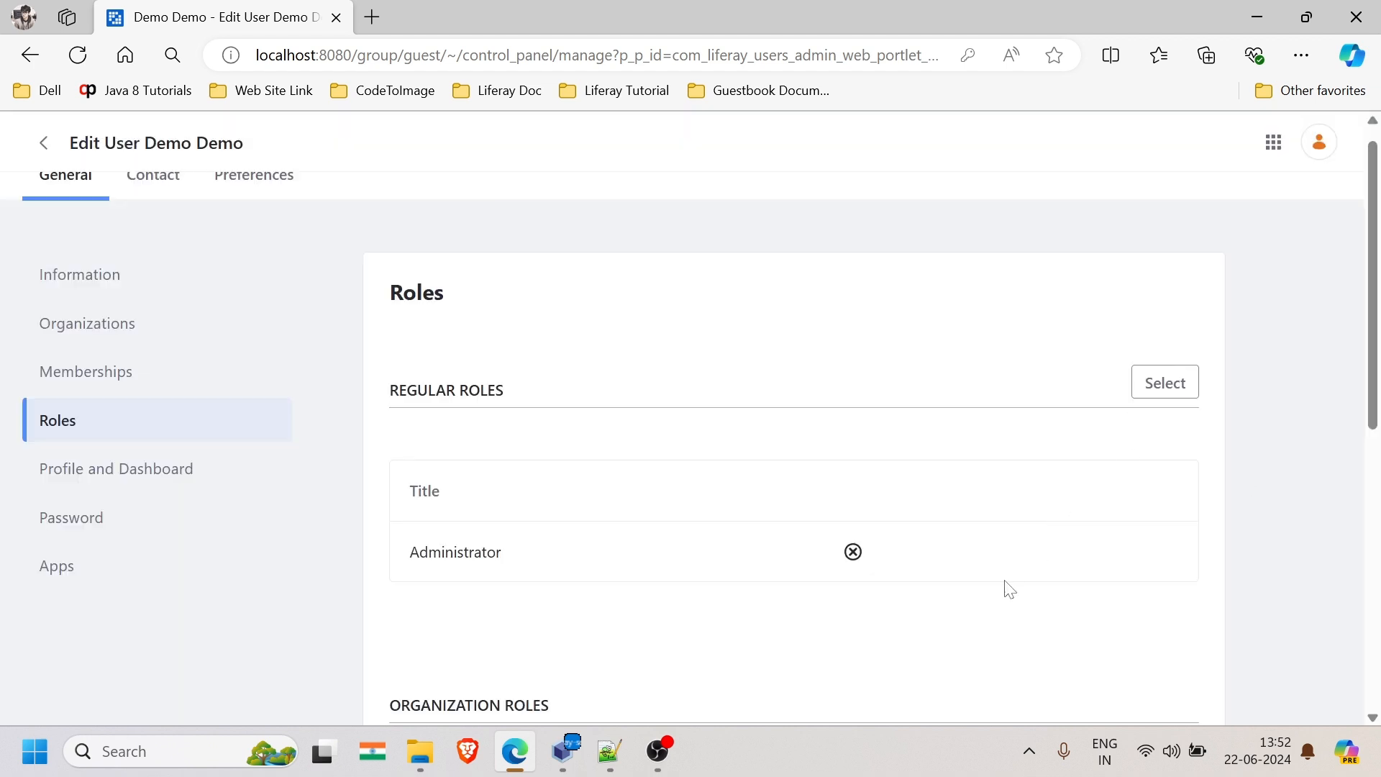
pyautogui.click(1165, 382)
pyautogui.scroll(-2, 503, 438)
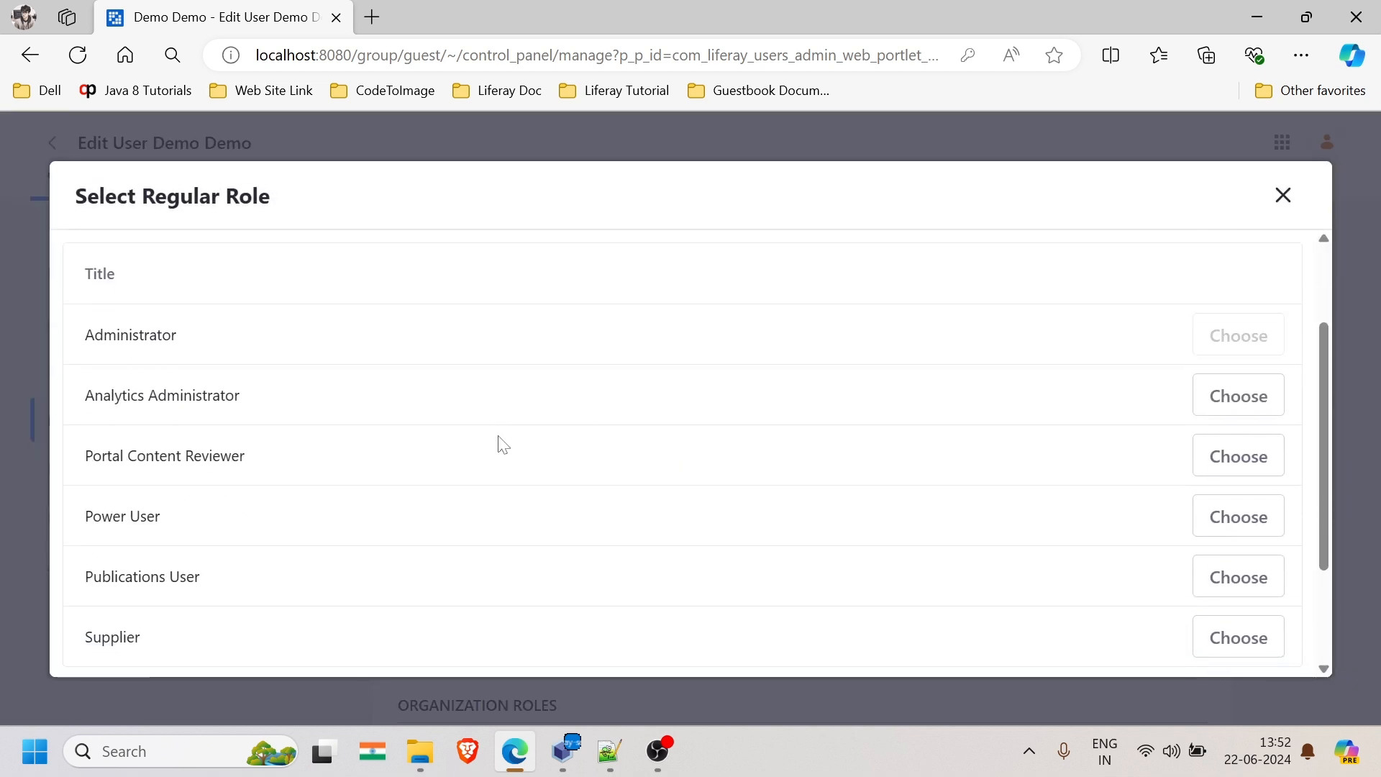
pyautogui.click(1239, 517)
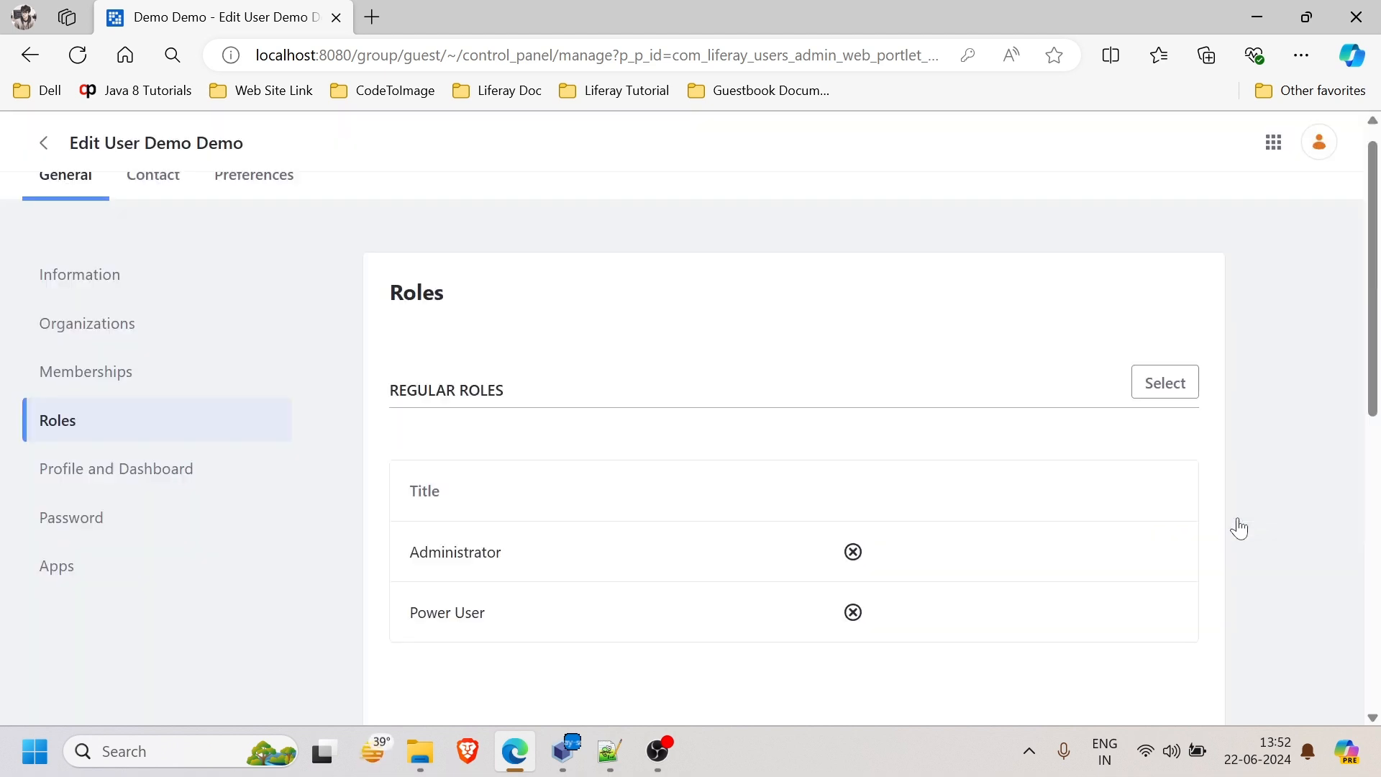
# - Close the Select Regular Role dialog and save the role assignments
pyautogui.click(1167, 392)
pyautogui.scroll(-2, 601, 522)
pyautogui.scroll(-2, 601, 522)
pyautogui.scroll(3, 601, 522)
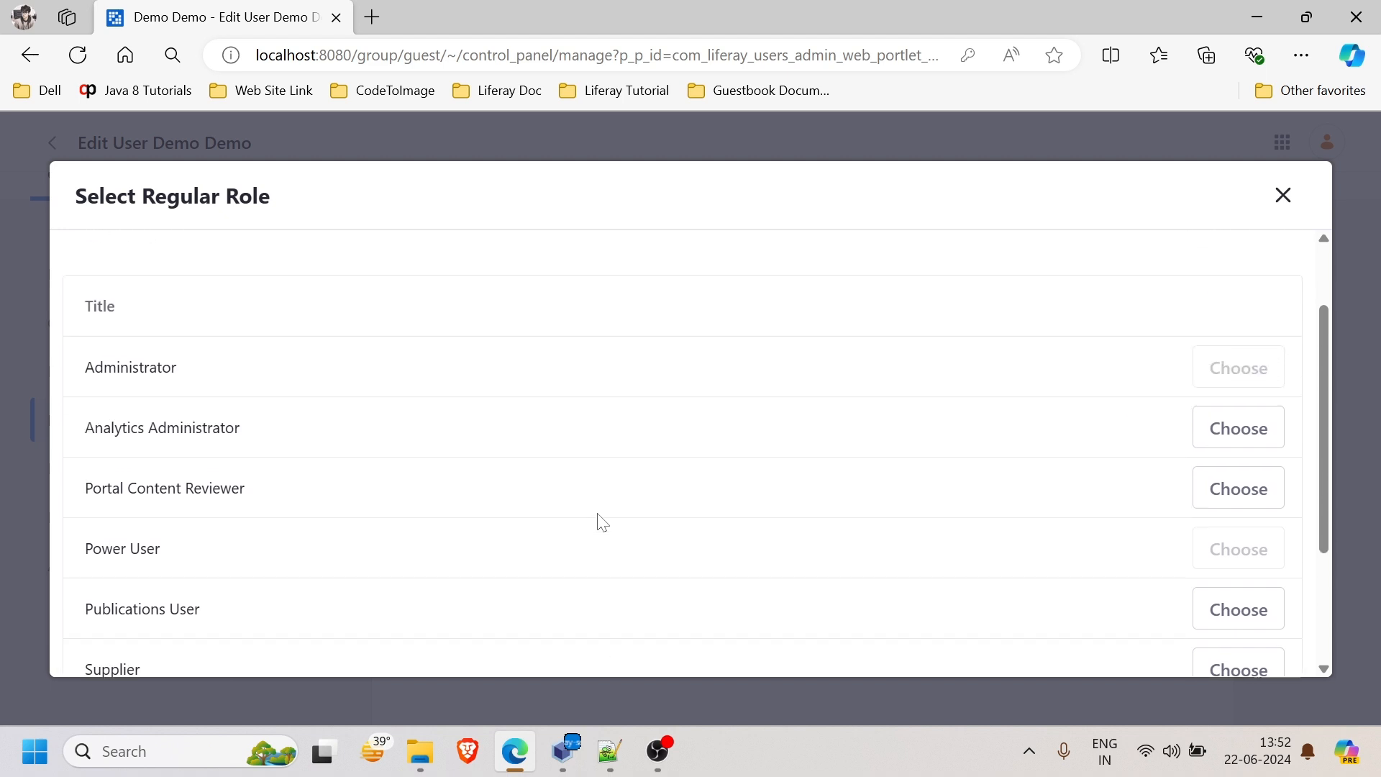
pyautogui.scroll(-2, 602, 522)
pyautogui.scroll(1, 601, 522)
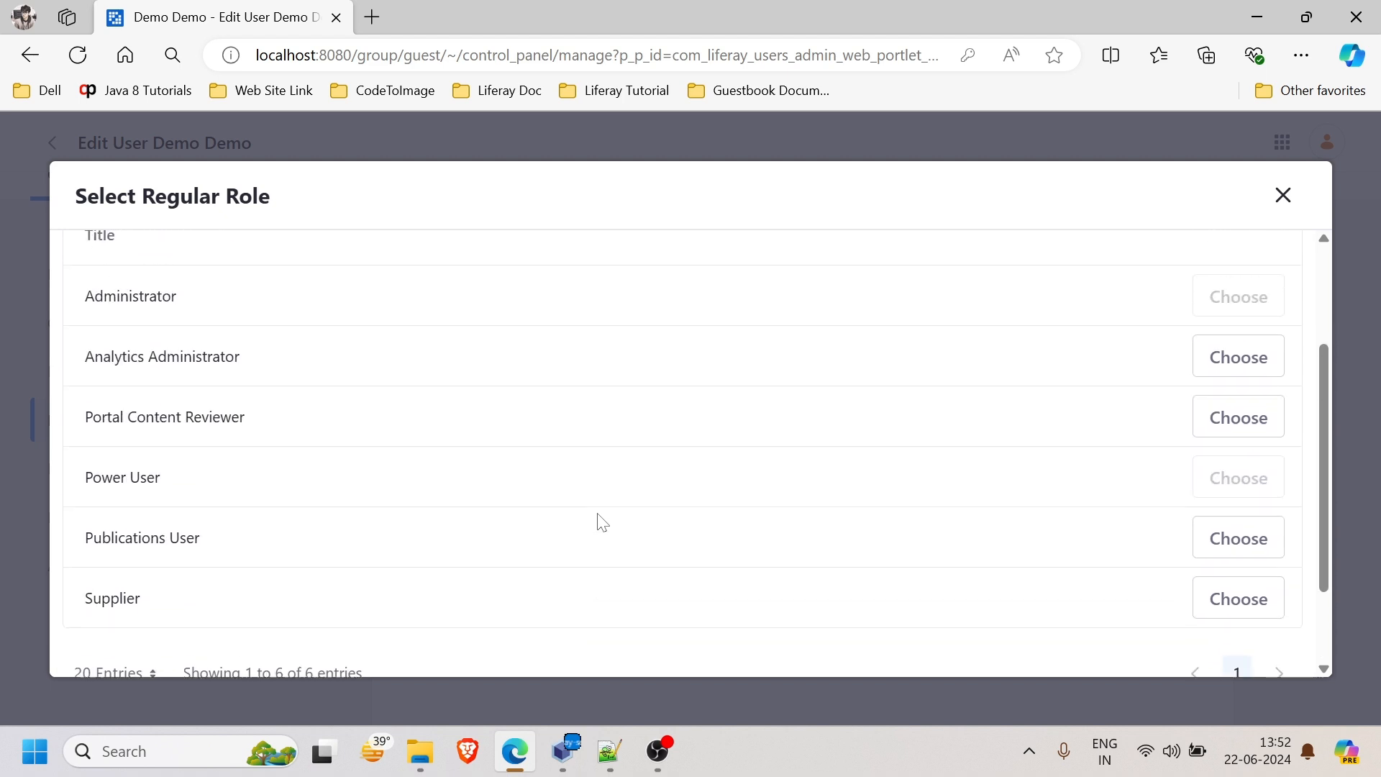
pyautogui.scroll(-2, 602, 523)
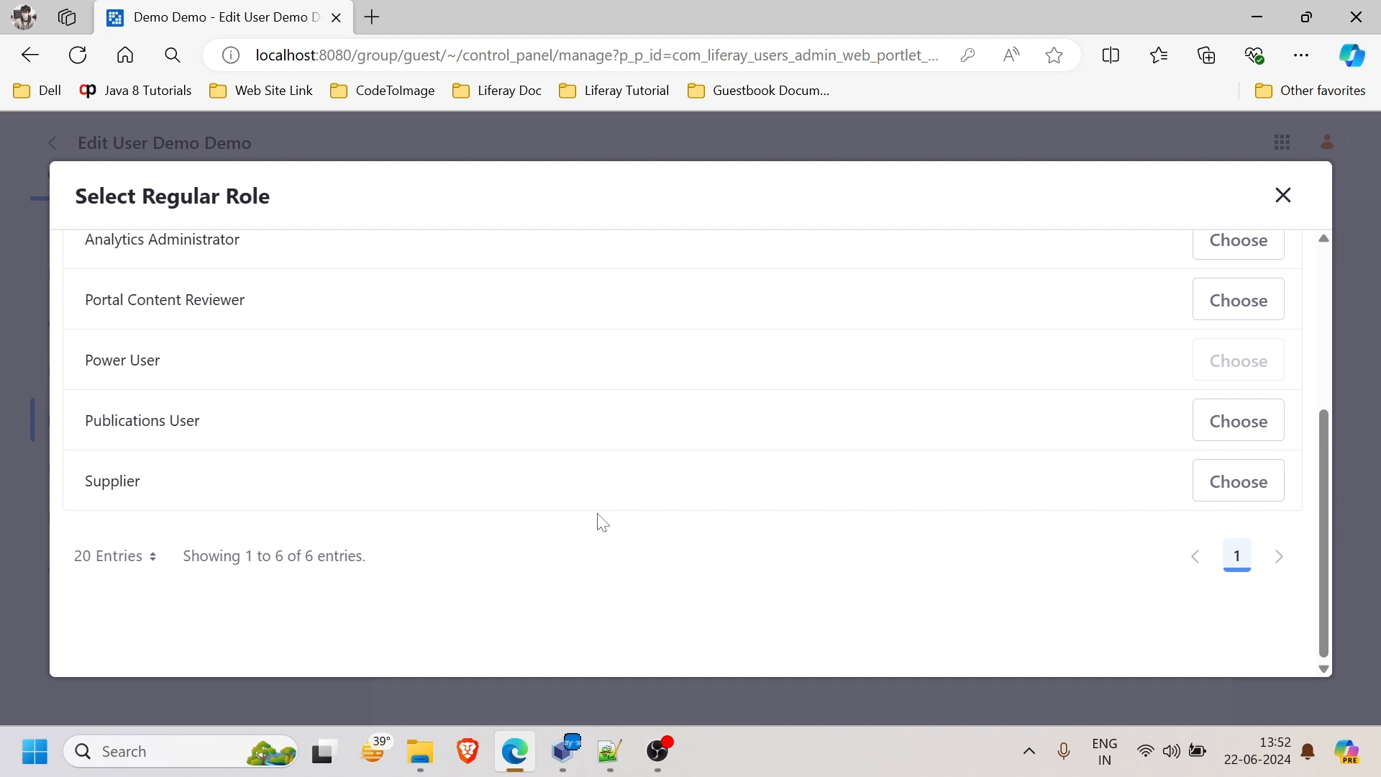
pyautogui.scroll(3, 829, 484)
pyautogui.click(1287, 207)
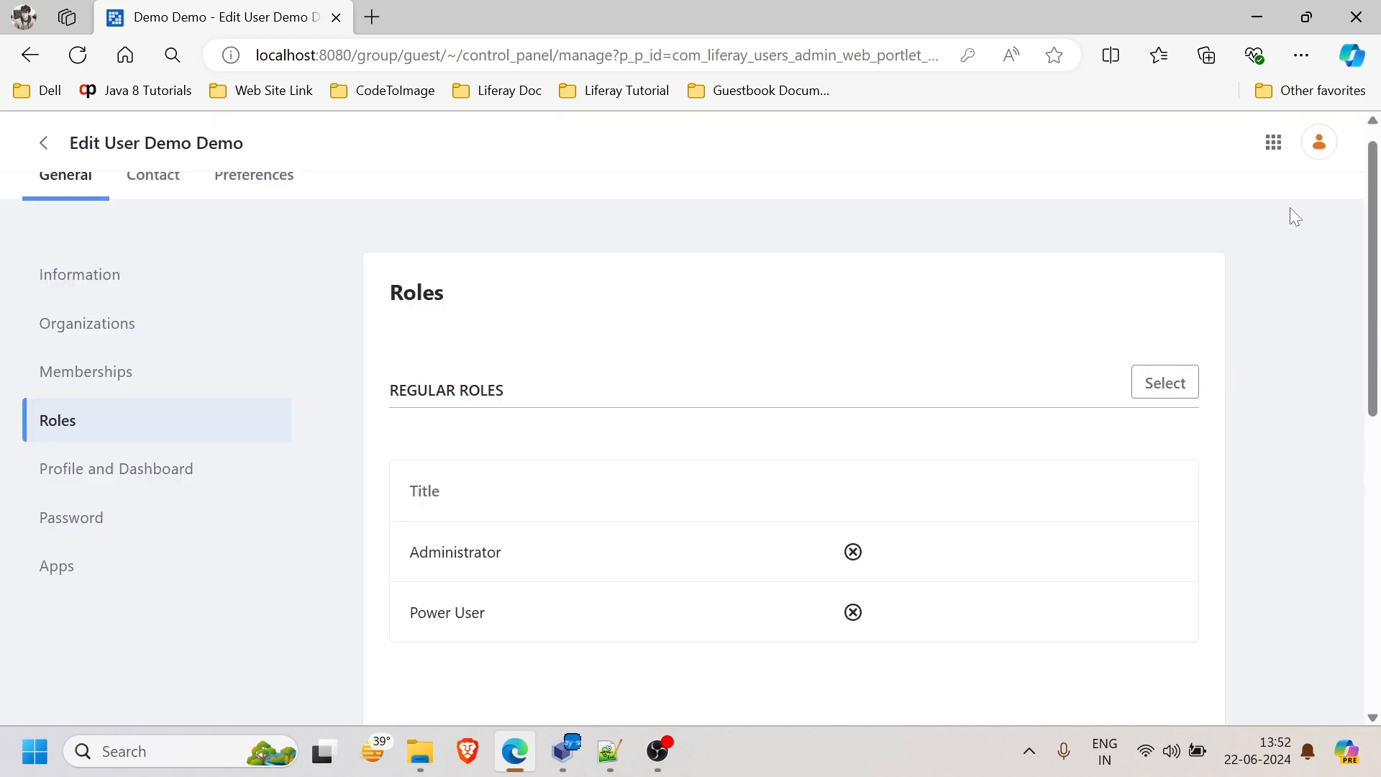
pyautogui.scroll(-1, 737, 512)
pyautogui.scroll(-2, 739, 516)
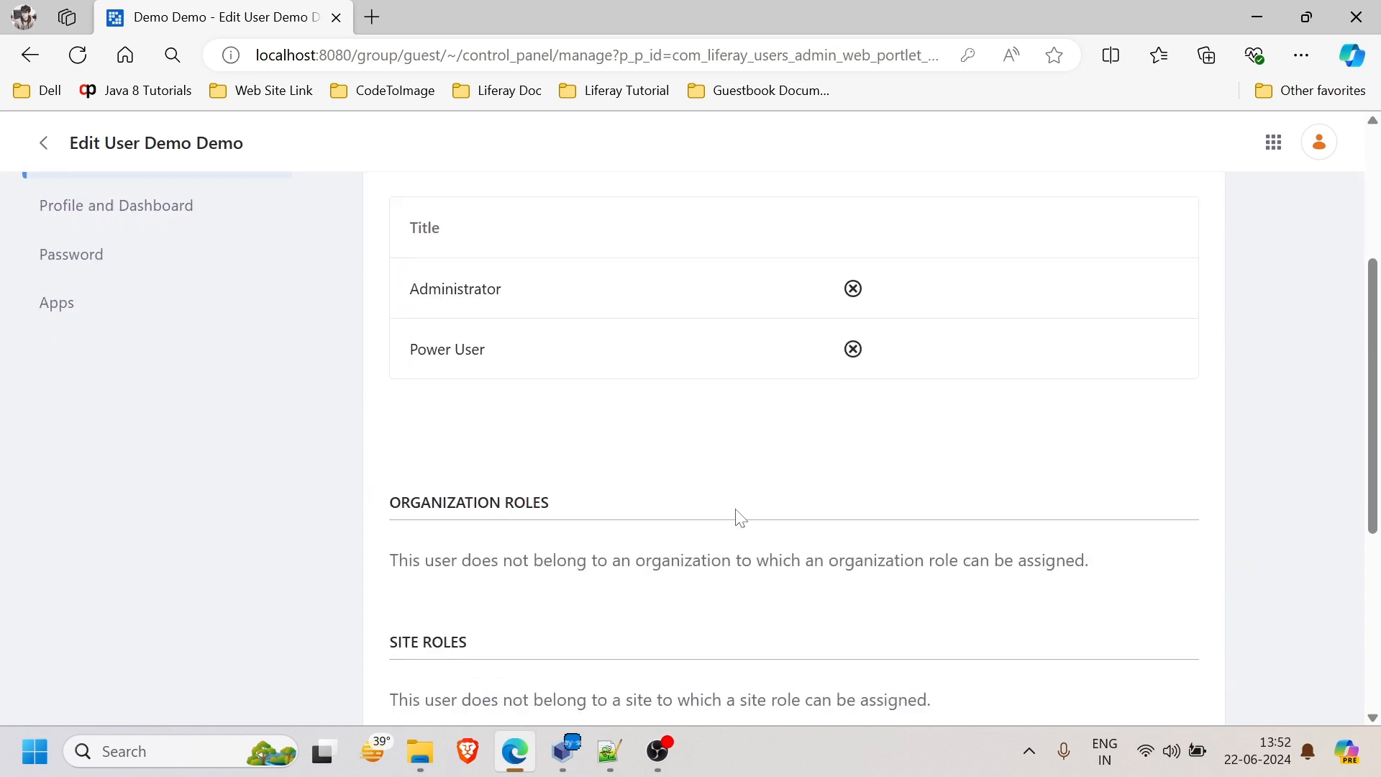
pyautogui.scroll(-5, 738, 515)
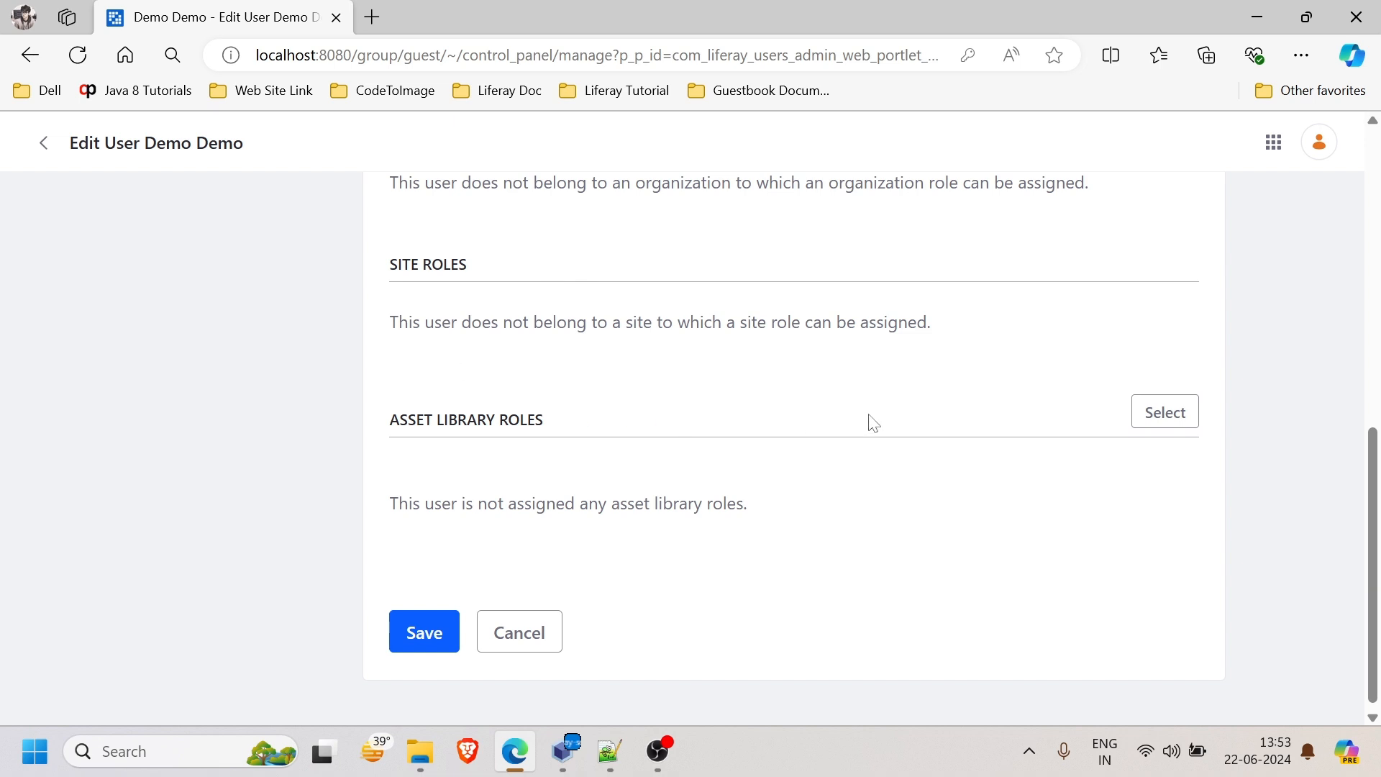
pyautogui.click(425, 637)
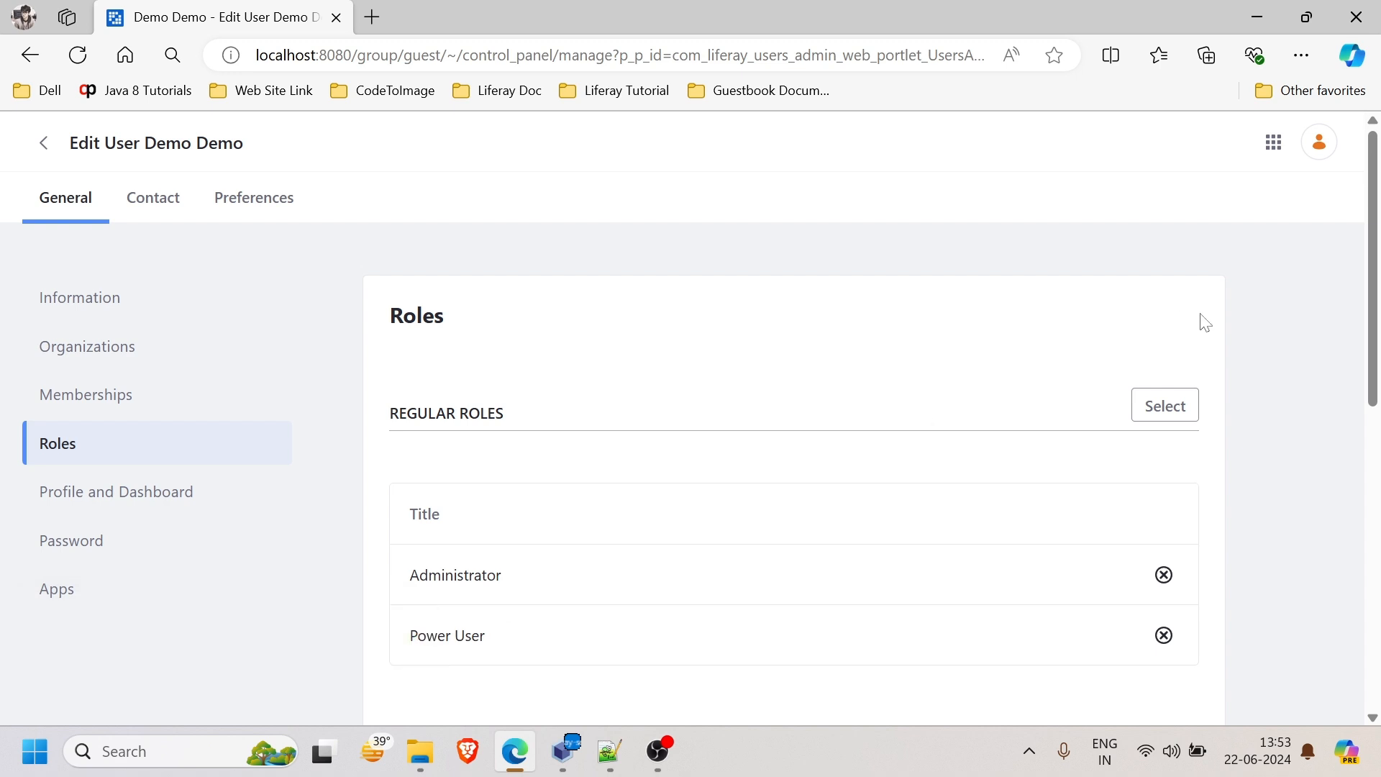
# - Sign out of the administrator account and sign in with the demo user's e-mail and password
pyautogui.click(1319, 144)
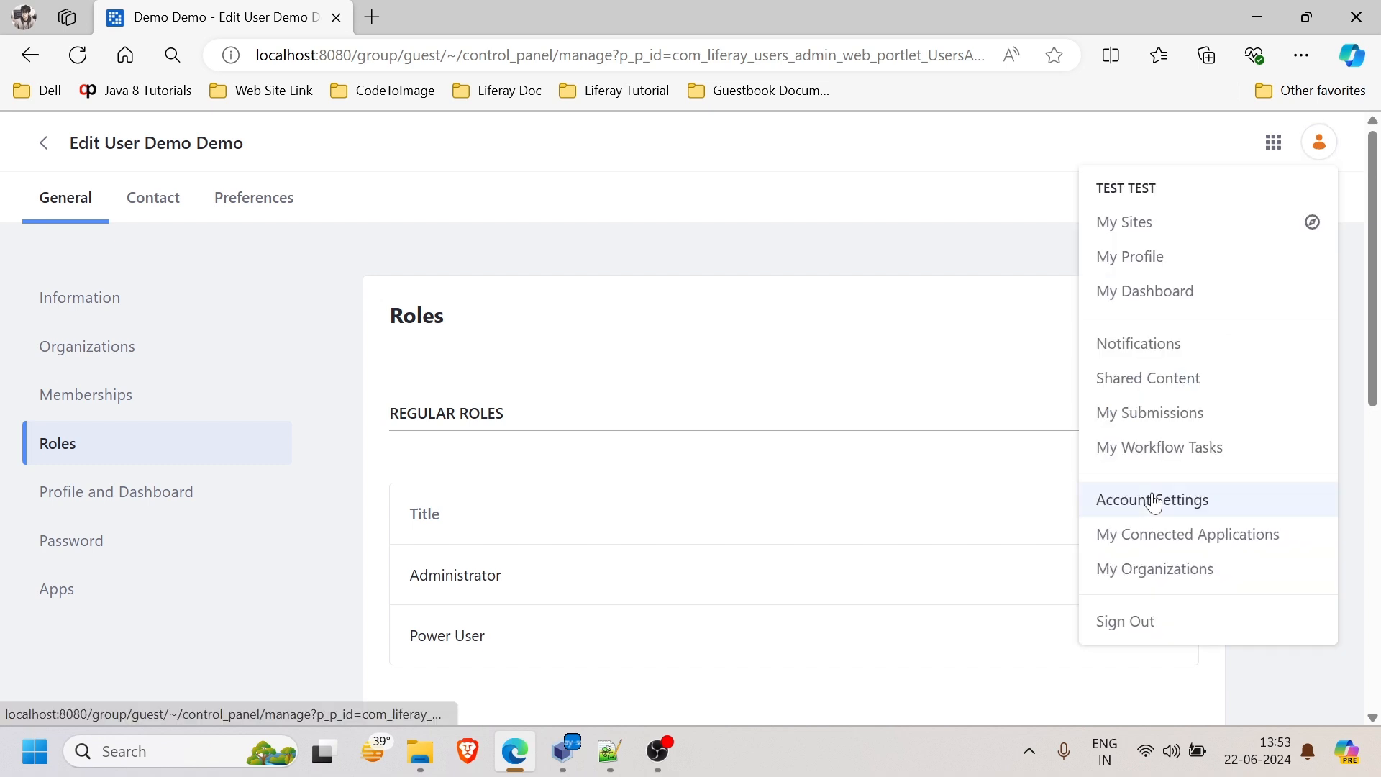
pyautogui.click(1131, 624)
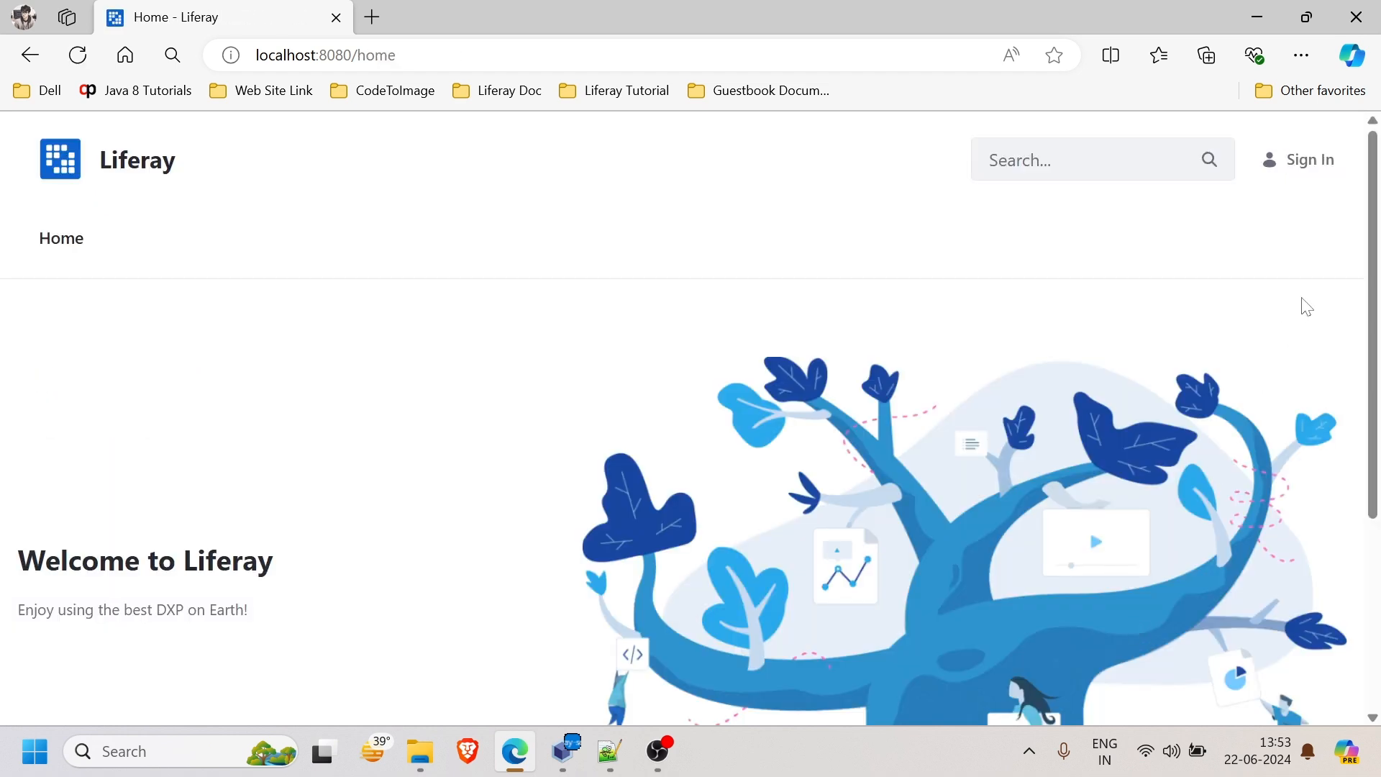
pyautogui.click(1308, 163)
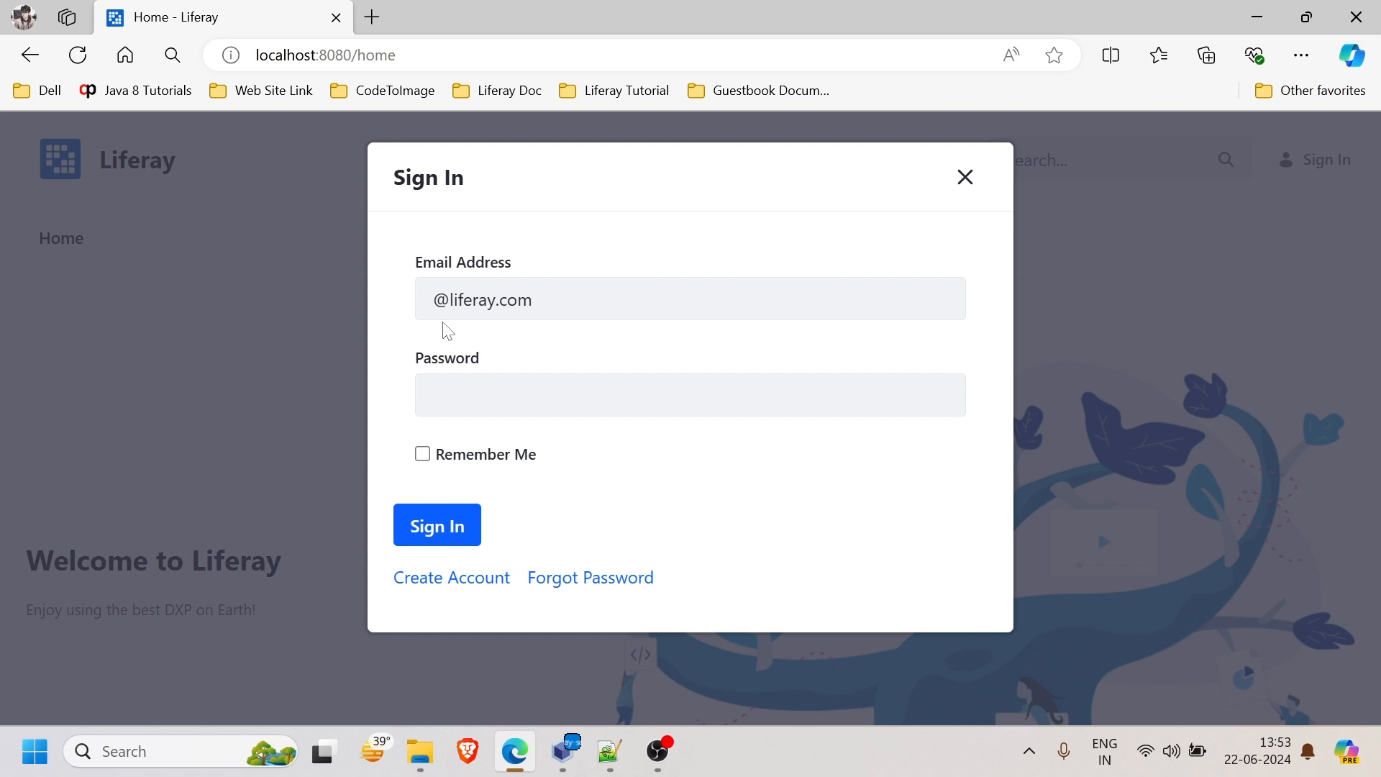
pyautogui.click(432, 299)
pyautogui.write('demo')
pyautogui.press('Tab')
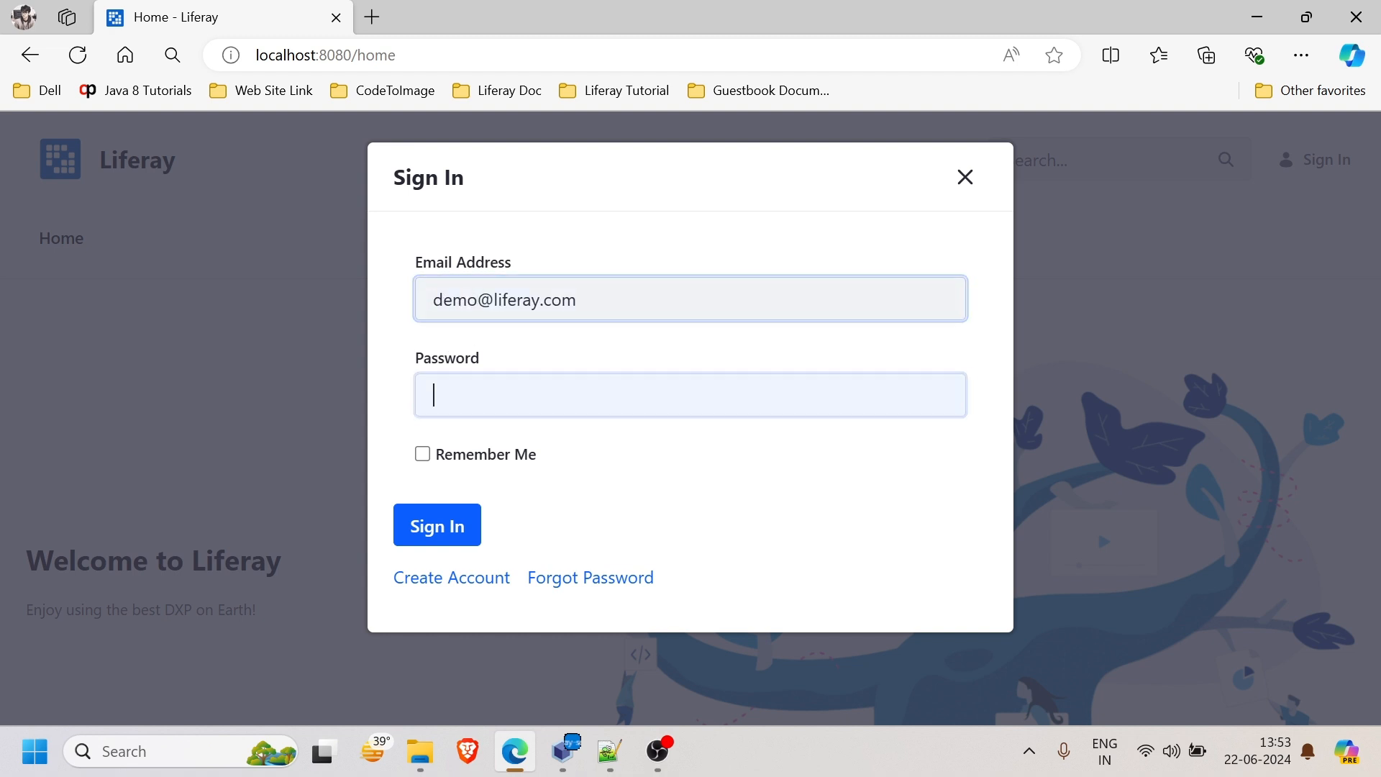
pyautogui.write('test')
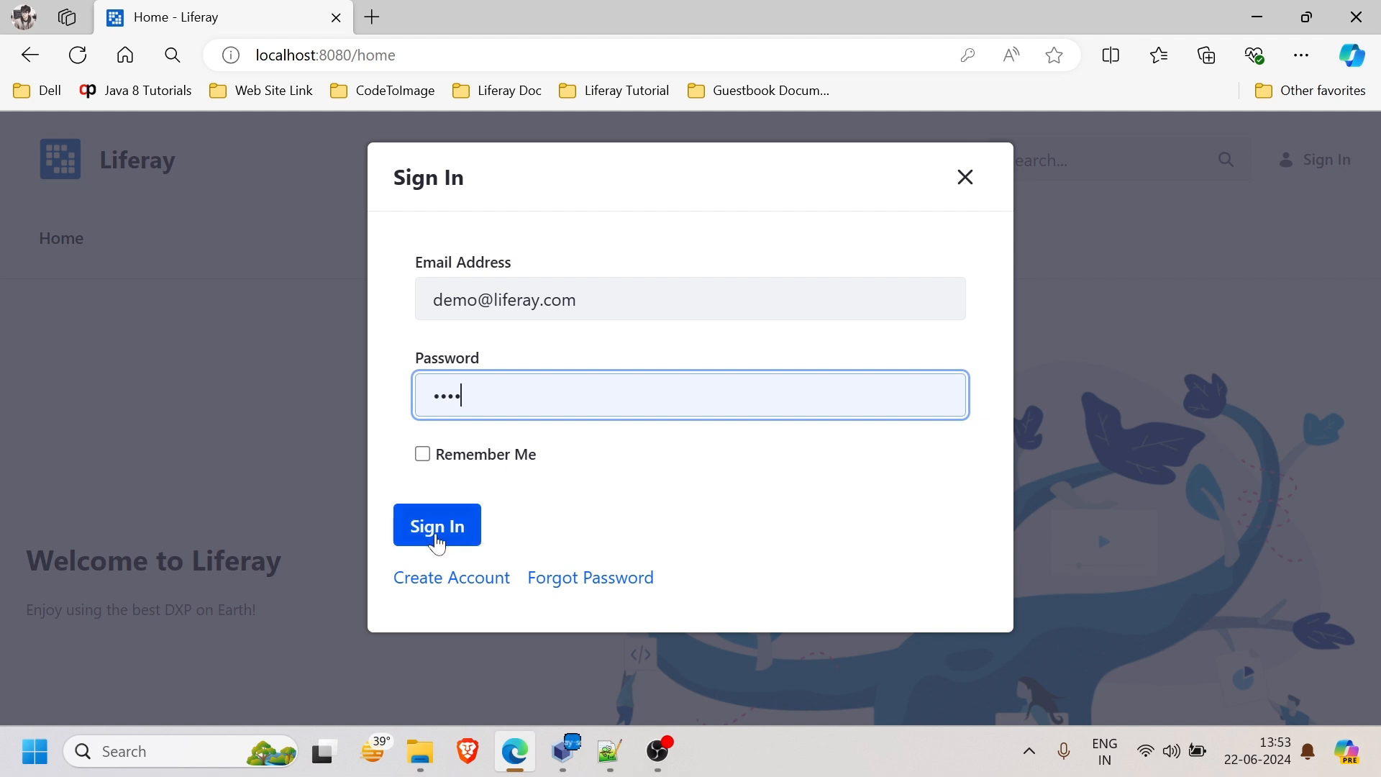
pyautogui.click(437, 526)
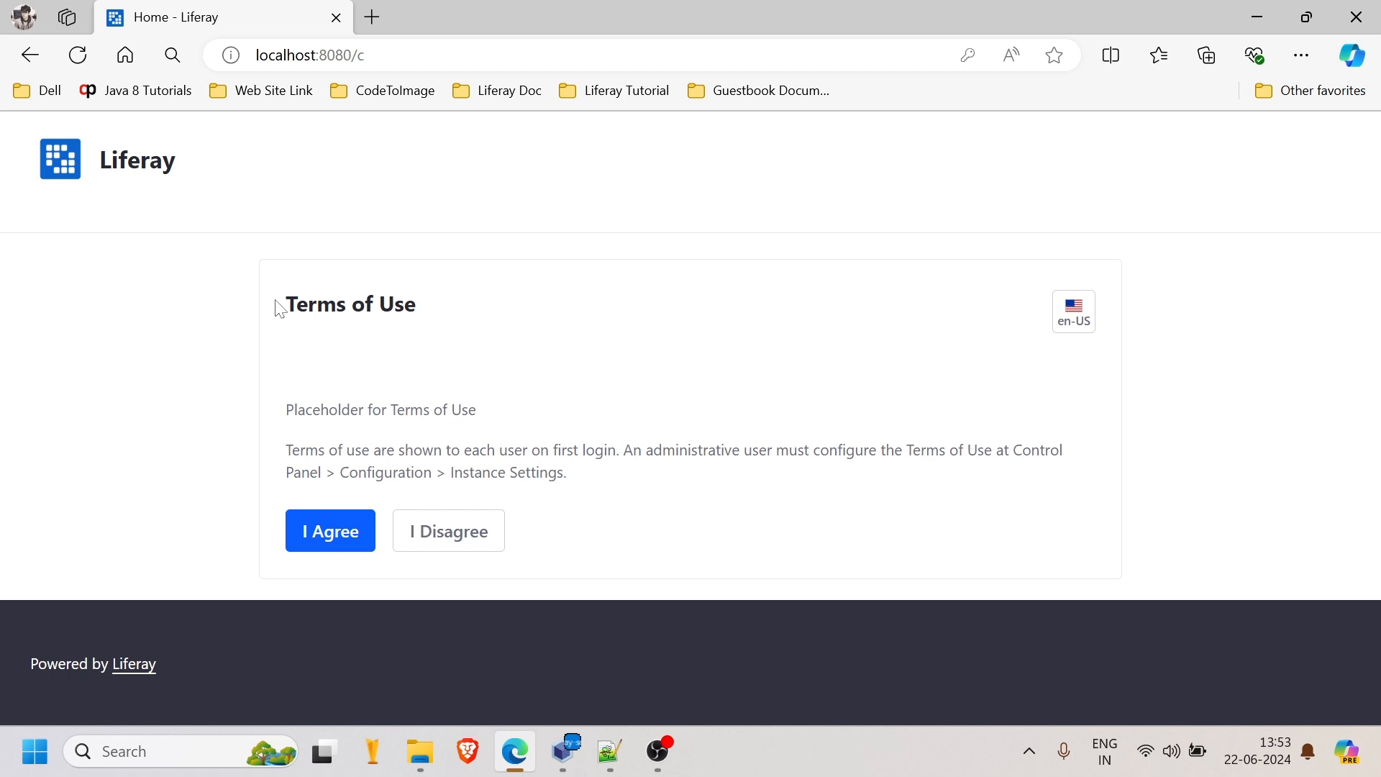
# - Accept the terms of use and set a new password, entered twice
pyautogui.click(321, 533)
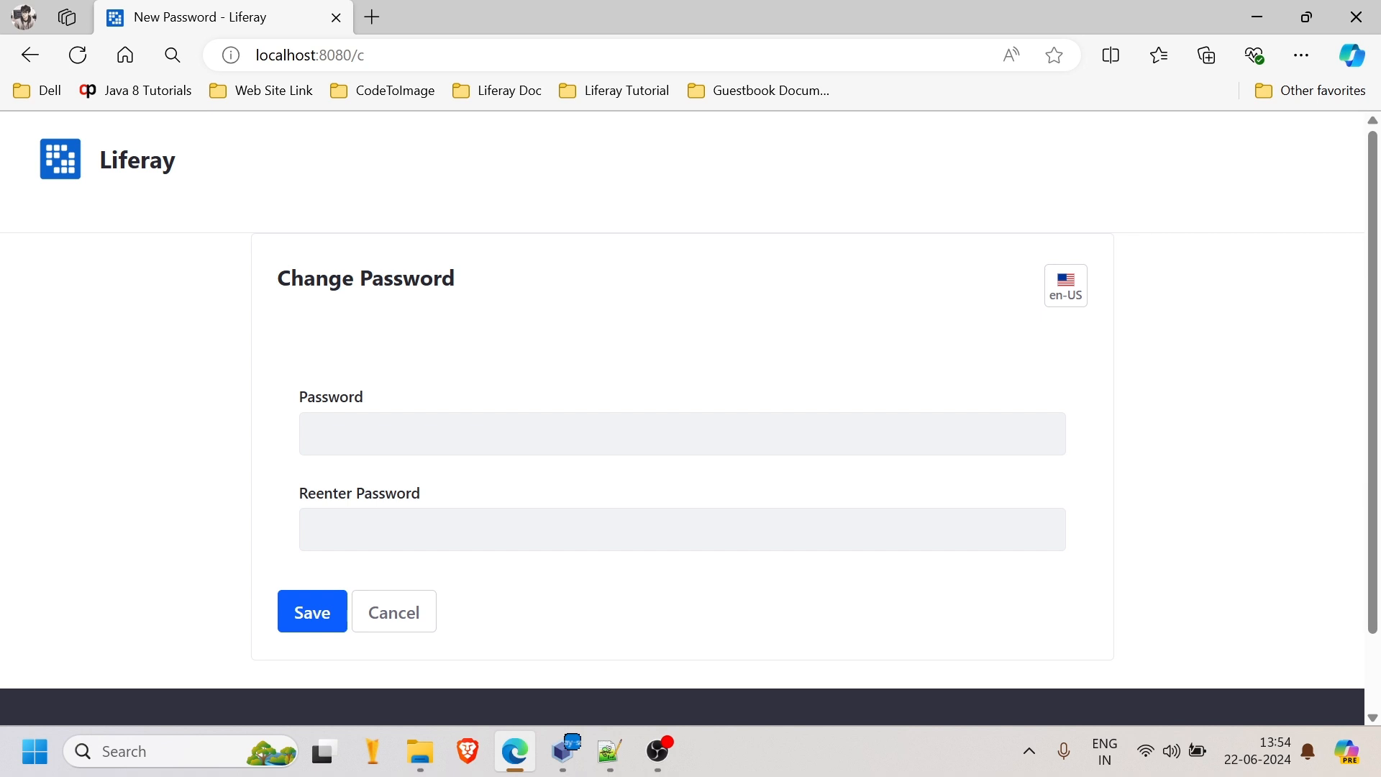
pyautogui.click(317, 434)
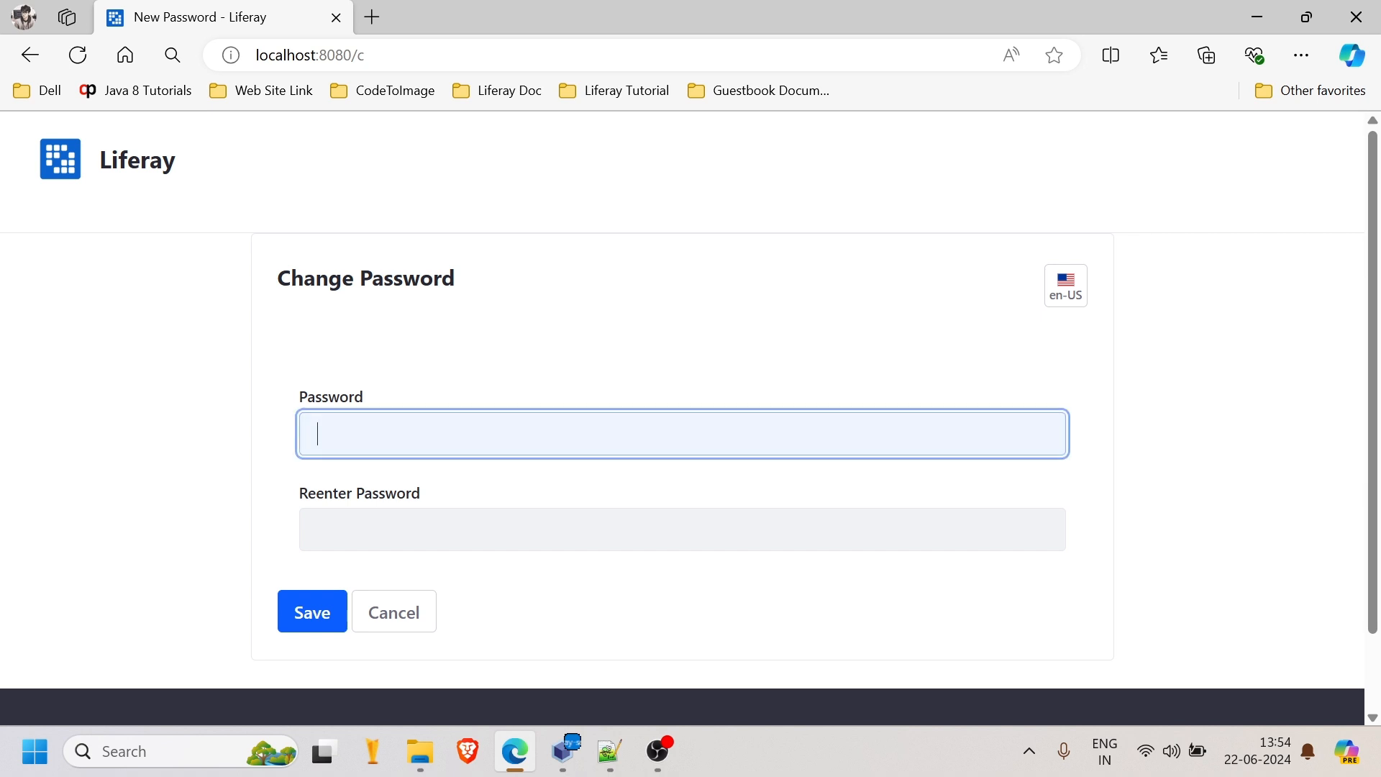
pyautogui.write('test')
pyautogui.click(397, 525)
pyautogui.write('test')
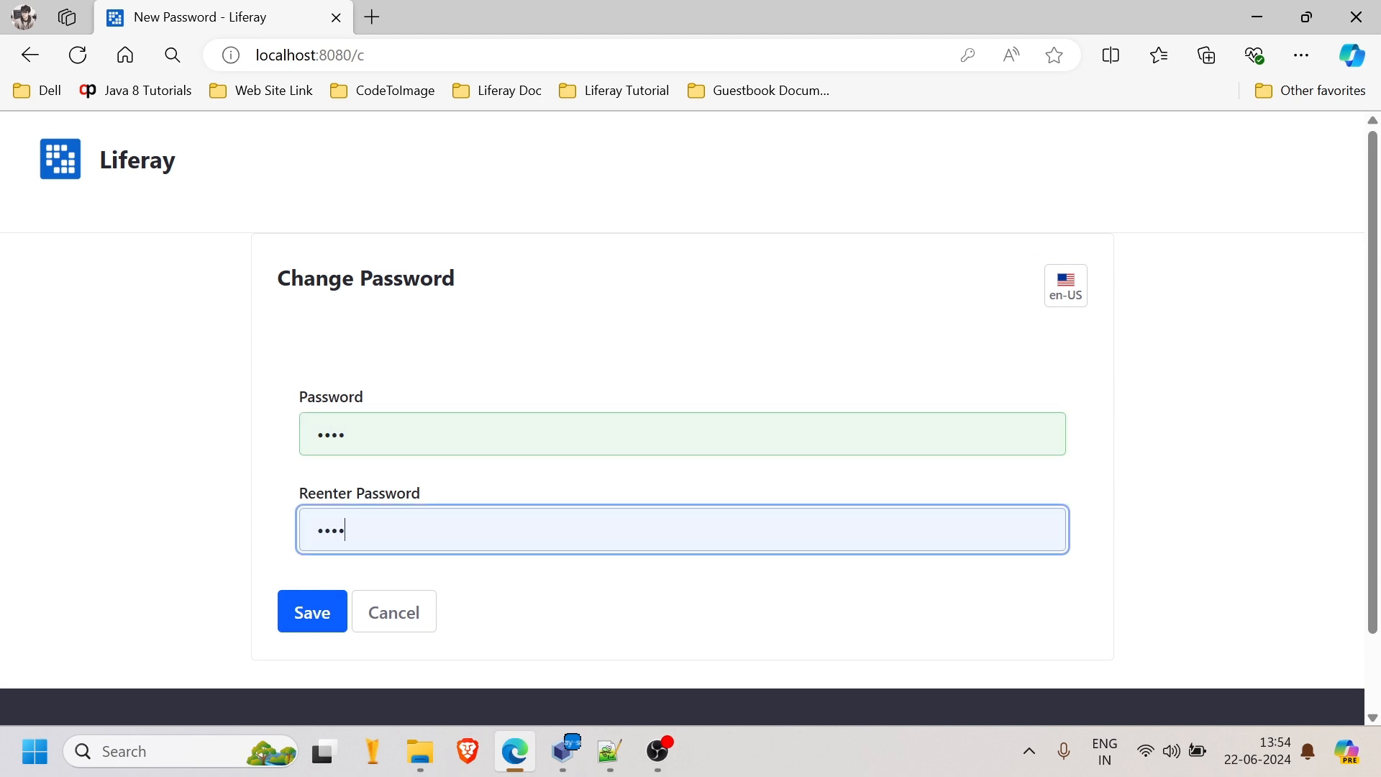
pyautogui.click(310, 615)
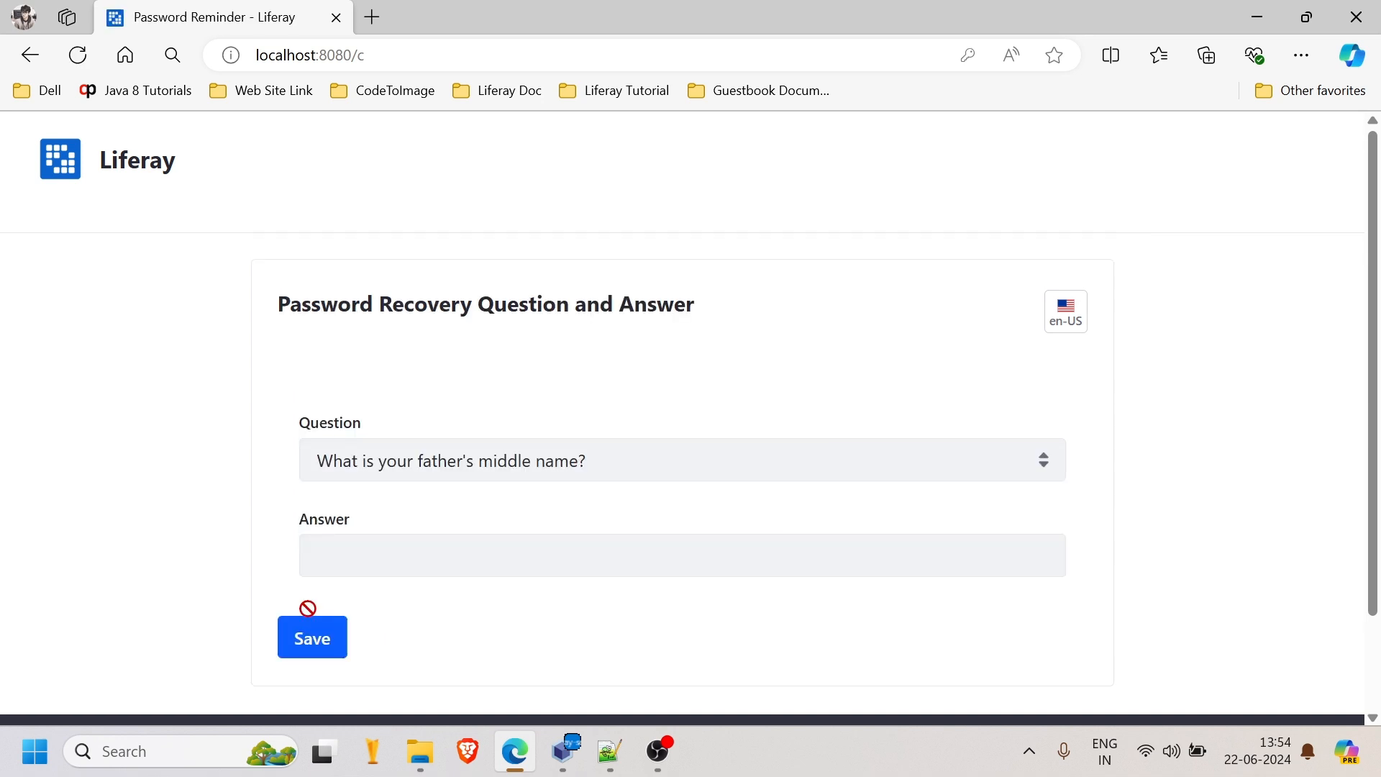
# - Choose 'What is your library card number?' as the recovery question, enter an answer, and save
pyautogui.click(652, 466)
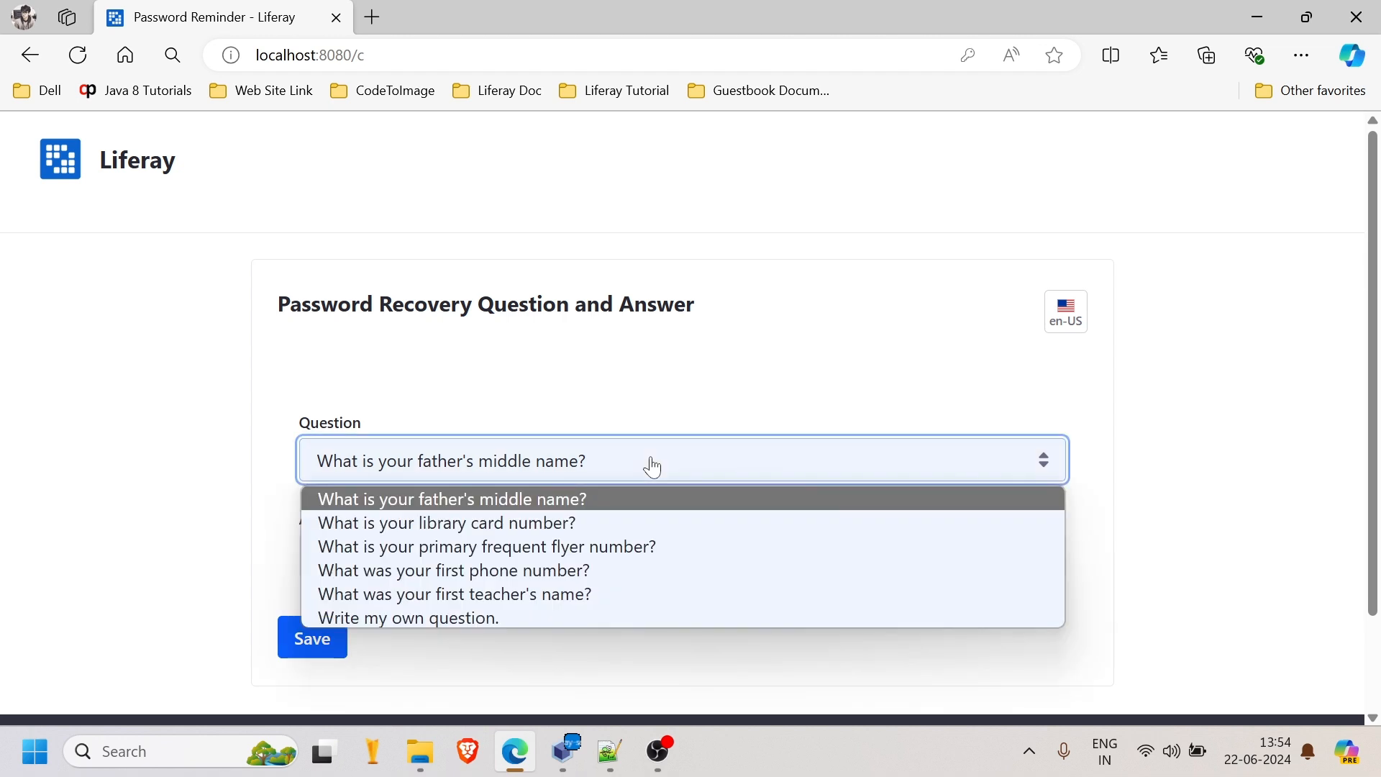
pyautogui.click(557, 519)
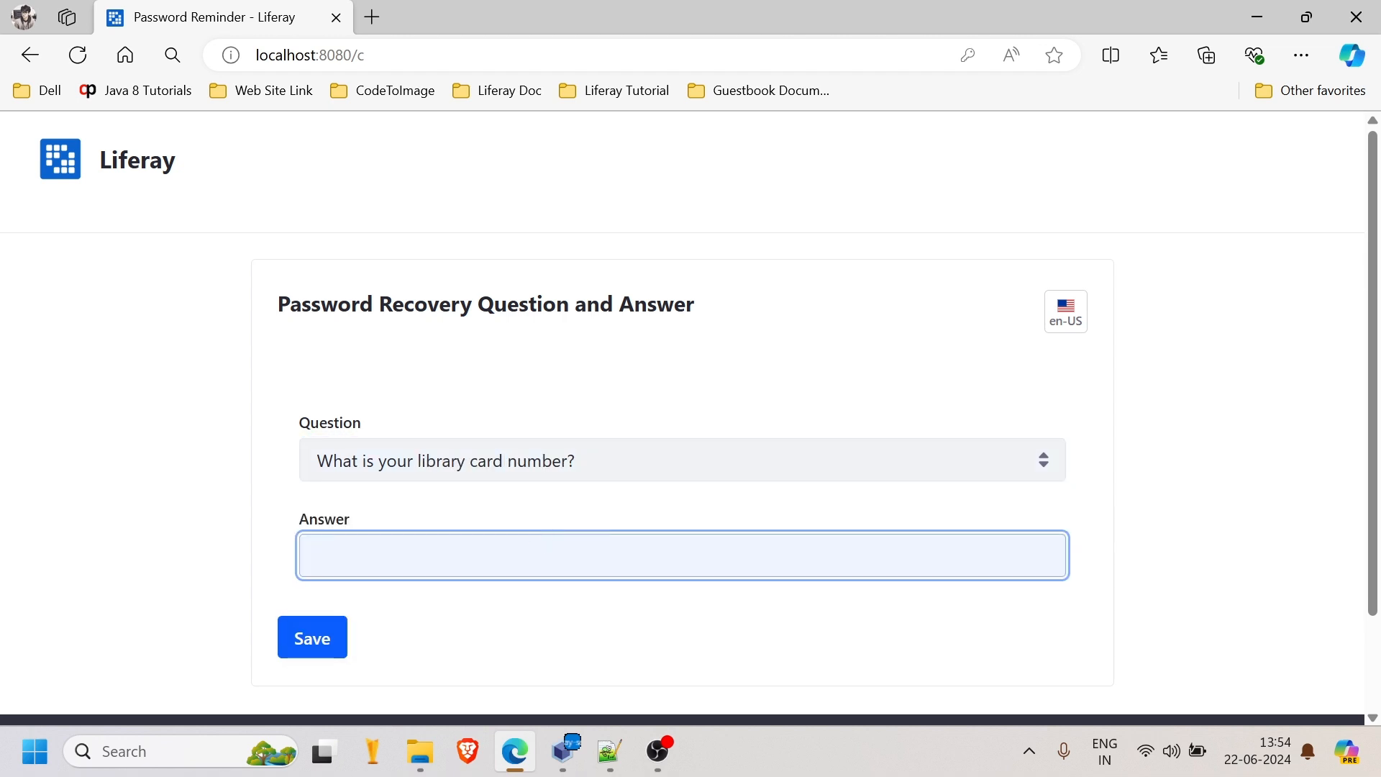
pyautogui.write('12345')
pyautogui.click(313, 642)
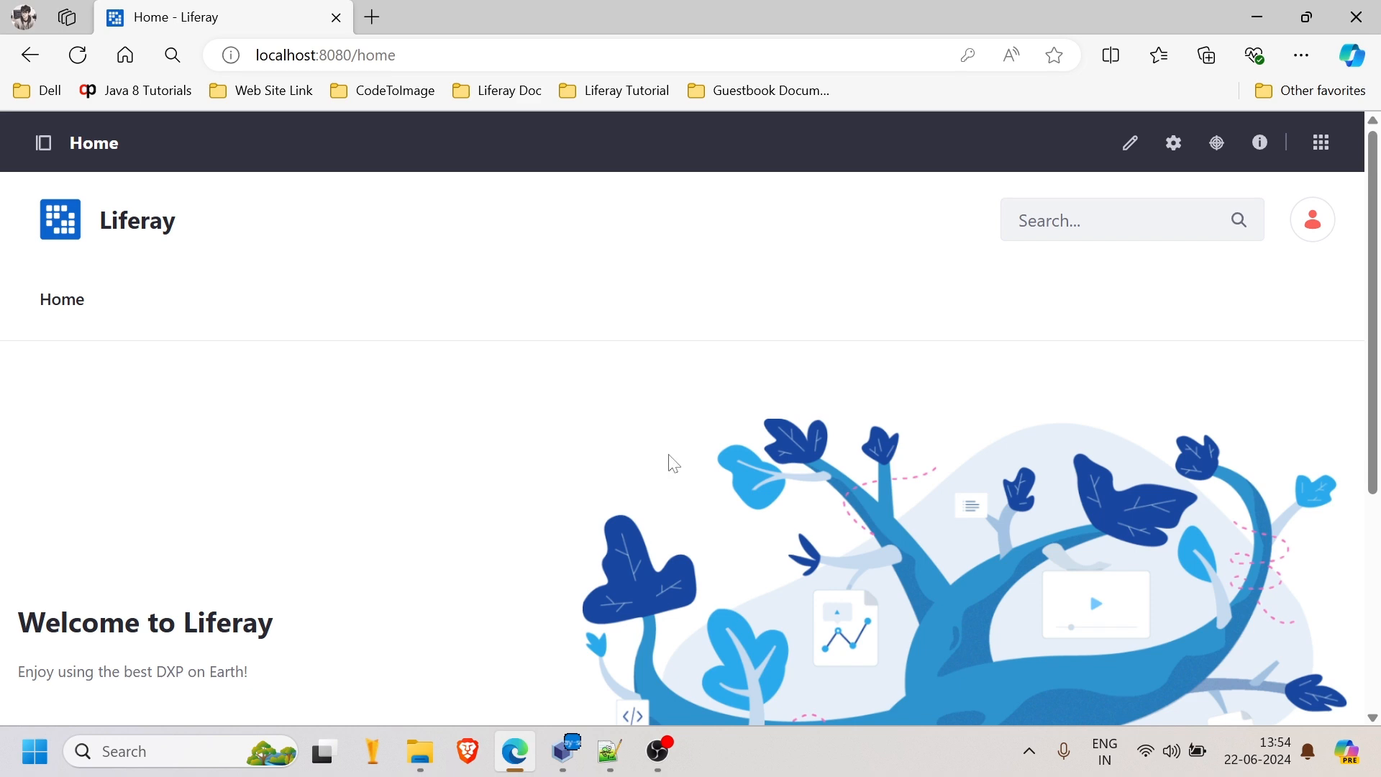
# - Sign the demo user out from the avatar menu, returning to the public Home page
pyautogui.scroll(-5, 669, 464)
pyautogui.scroll(5, 669, 464)
pyautogui.click(1307, 229)
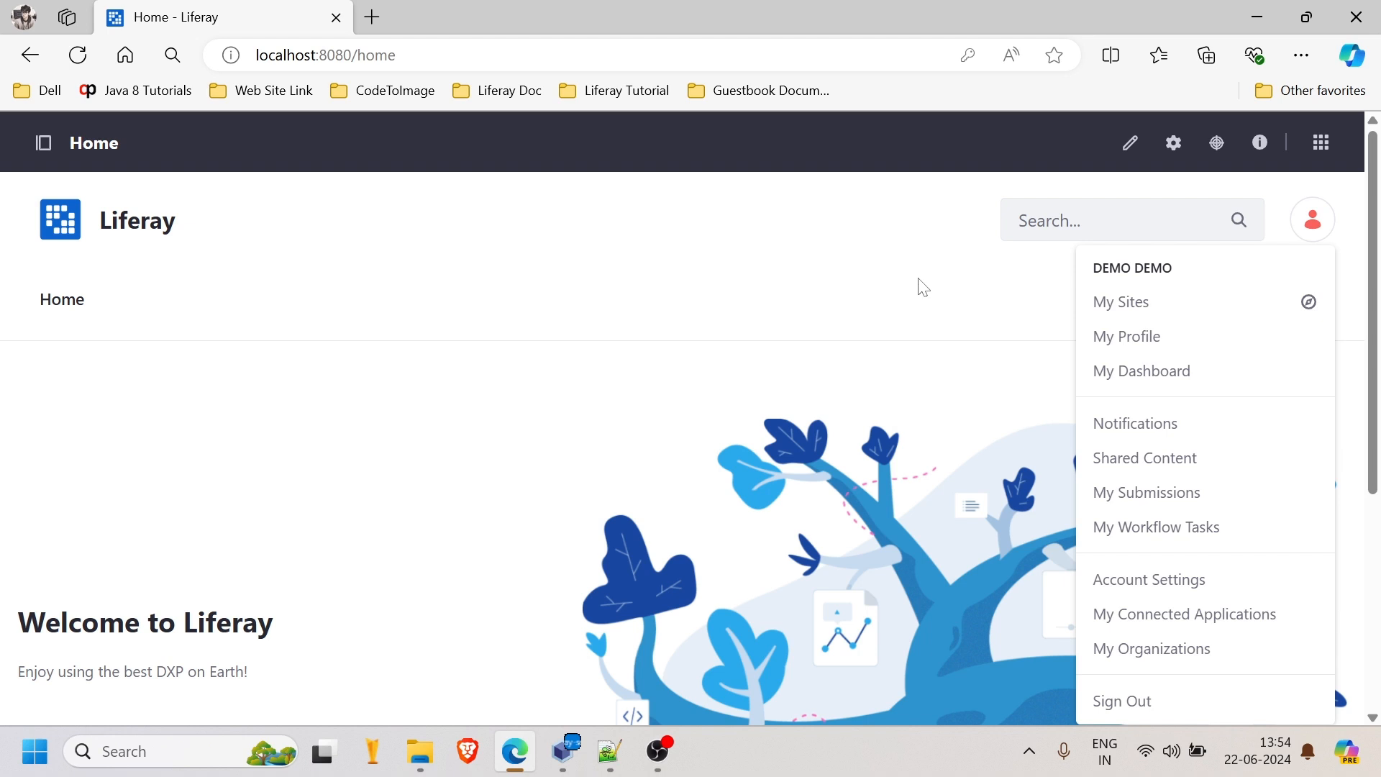
pyautogui.click(43, 142)
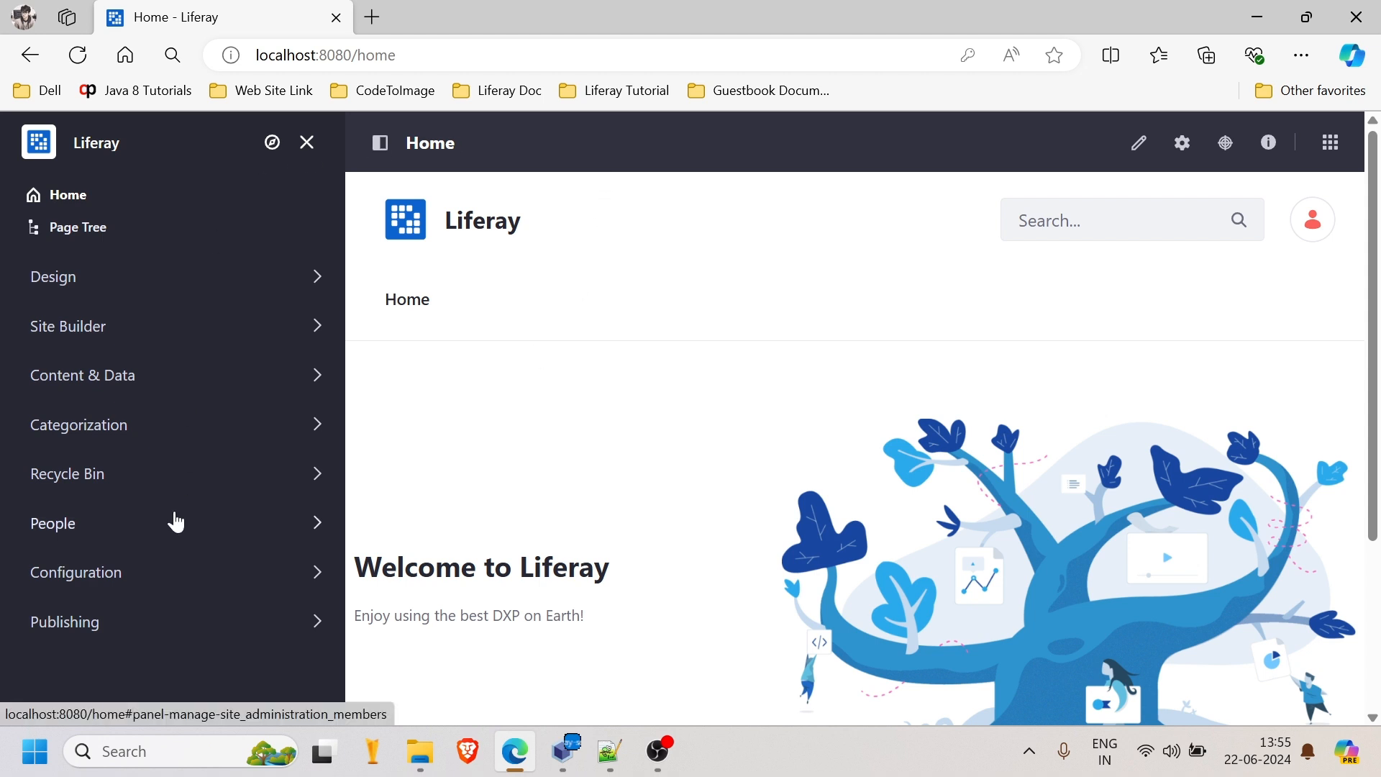
pyautogui.click(382, 153)
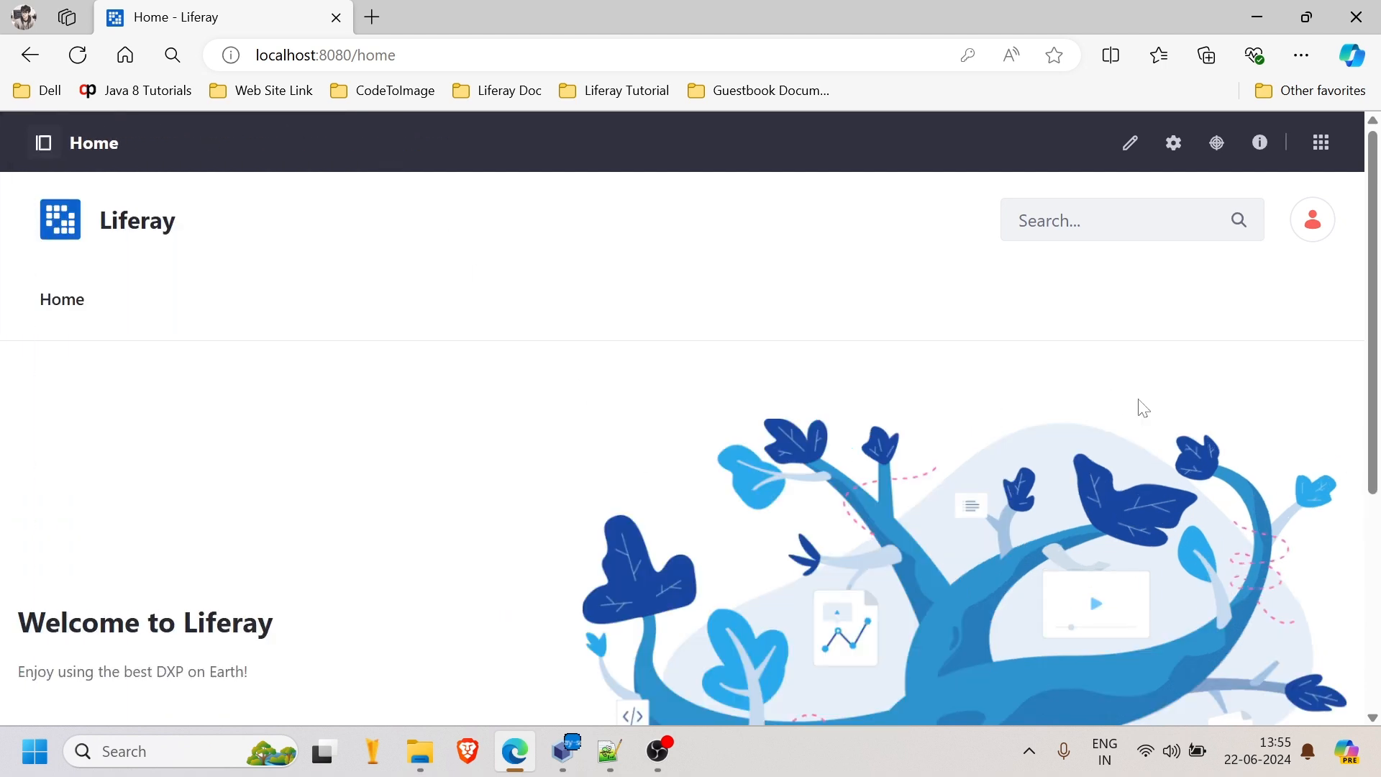
pyautogui.click(1312, 223)
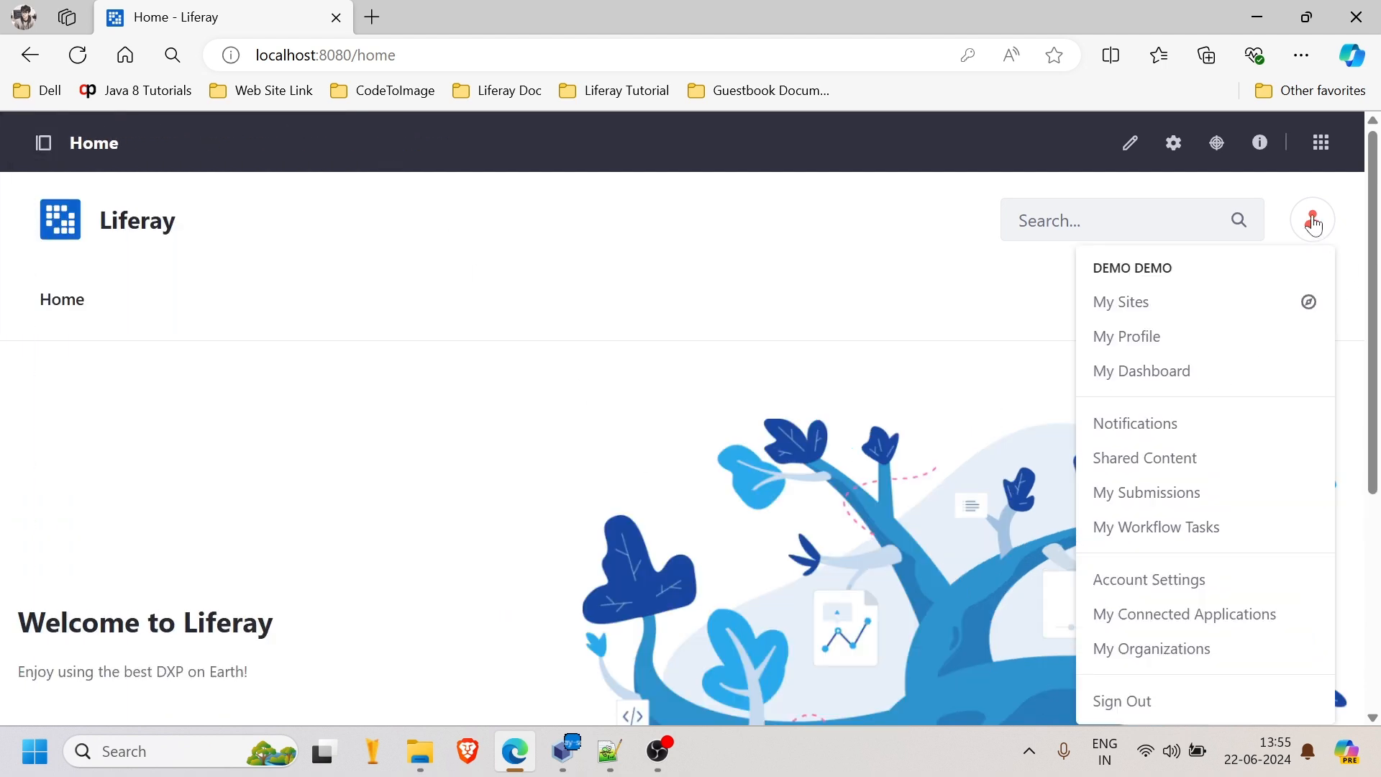
pyautogui.click(1123, 714)
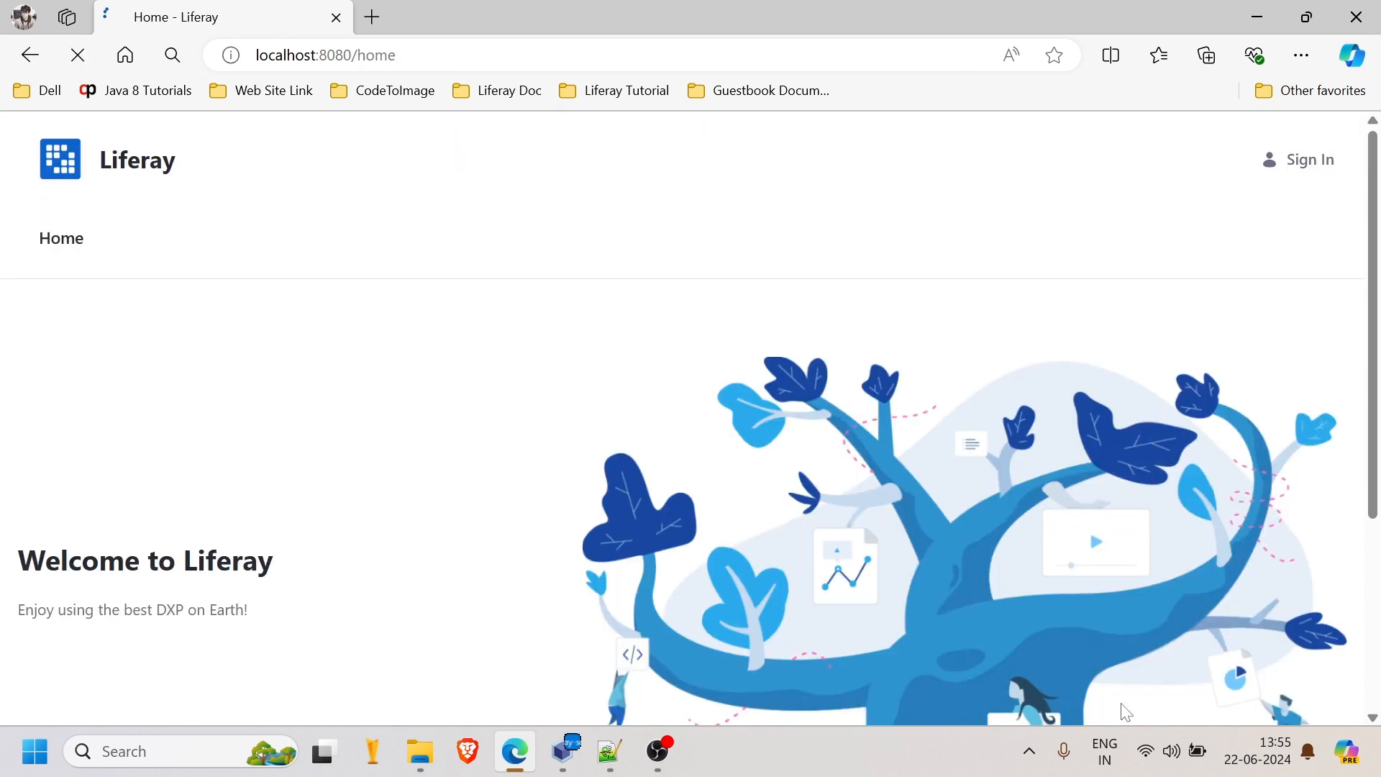